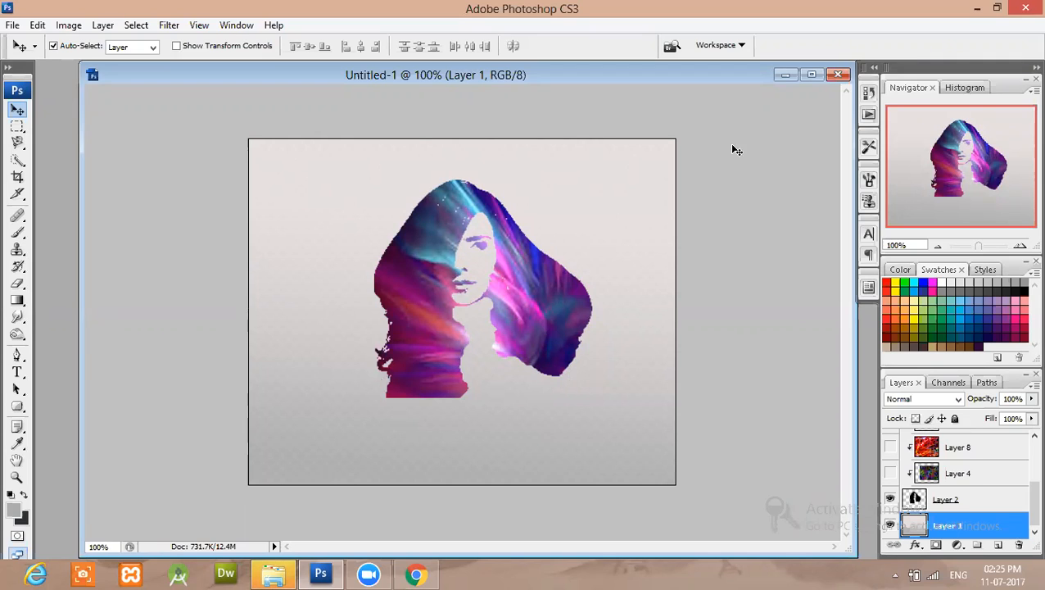
# Switch to hw.jpg and select the white background around the woman with the Quick Selection tool.
pyautogui.click(785, 74)
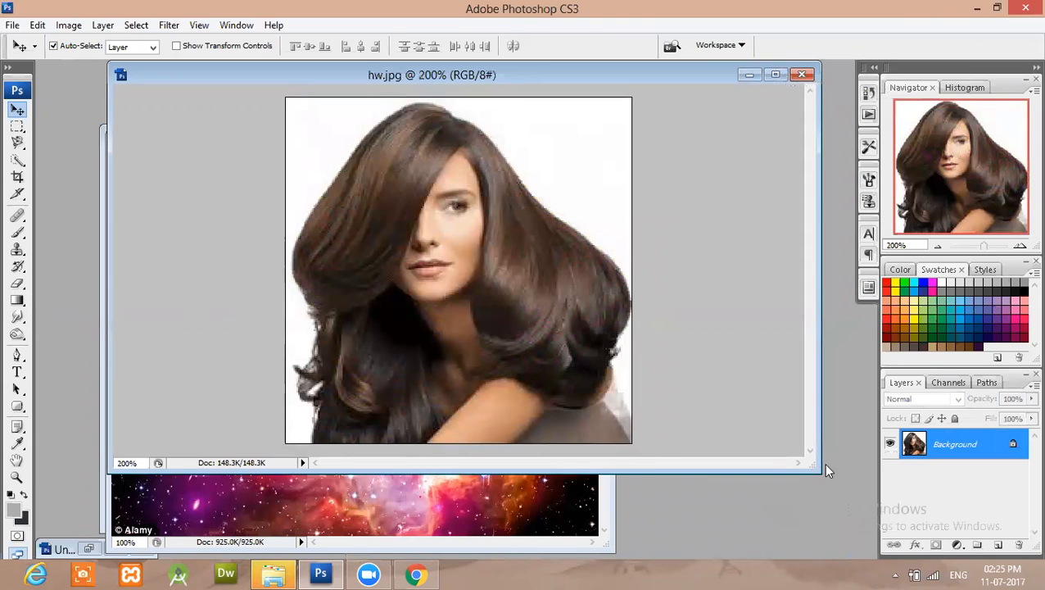
pyautogui.moveTo(815, 469); pyautogui.dragTo(836, 519)
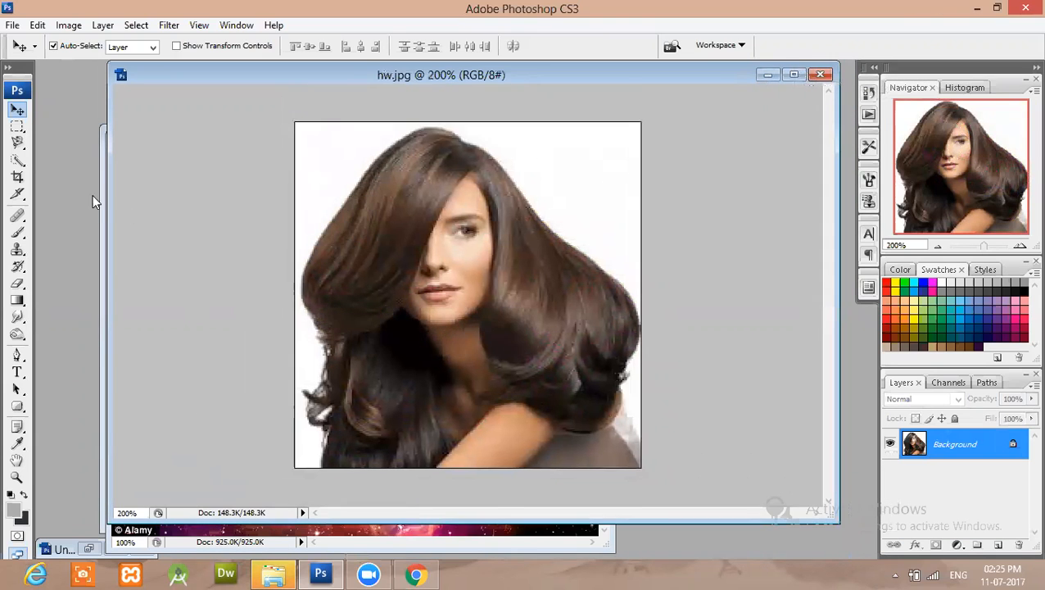
pyautogui.click(18, 161)
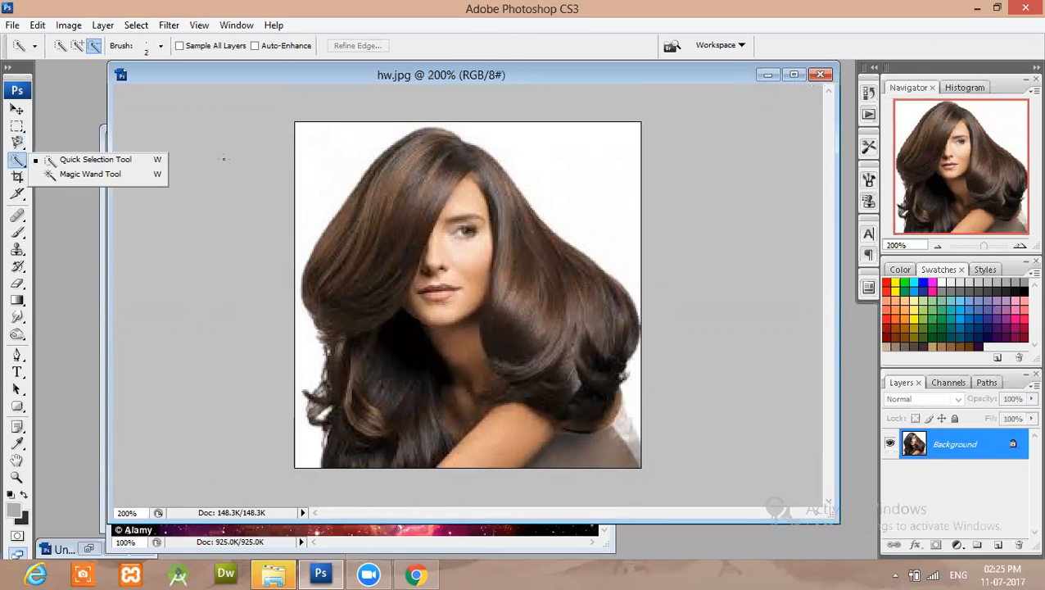
pyautogui.click(106, 159)
pyautogui.click(341, 154)
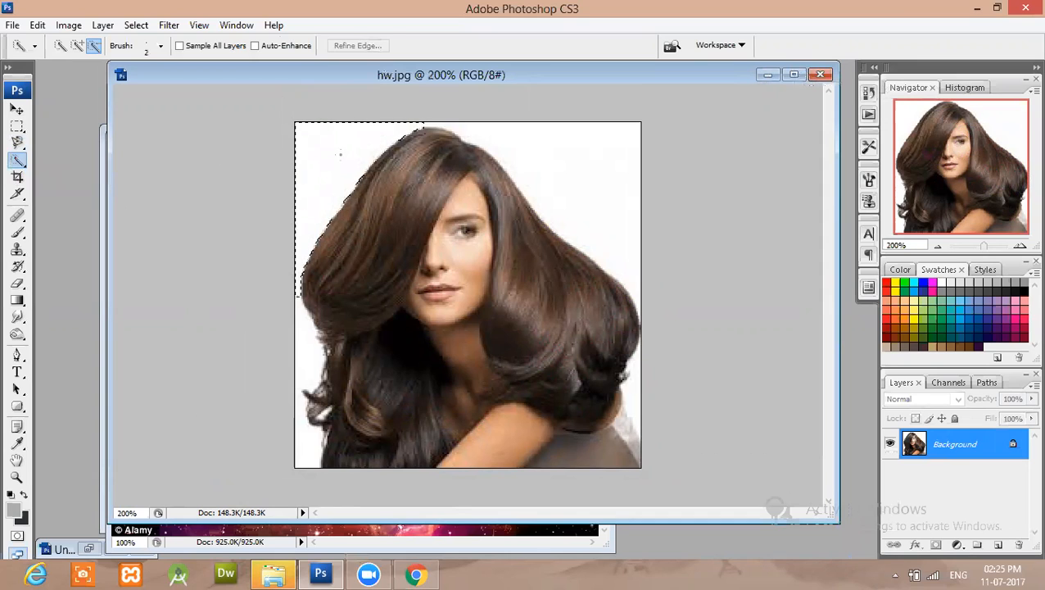
pyautogui.click(62, 46)
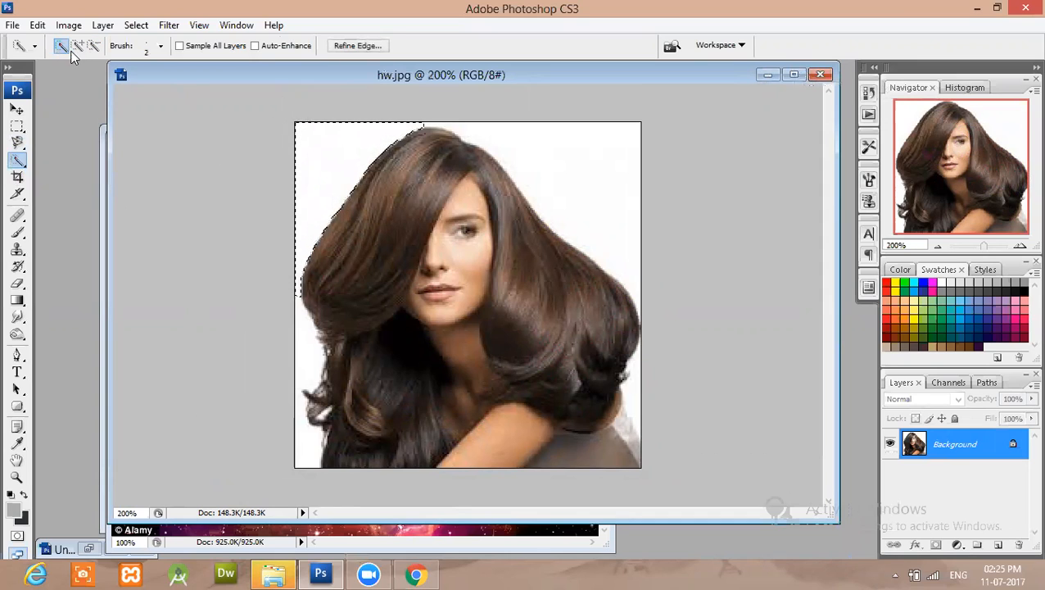
pyautogui.click(548, 139)
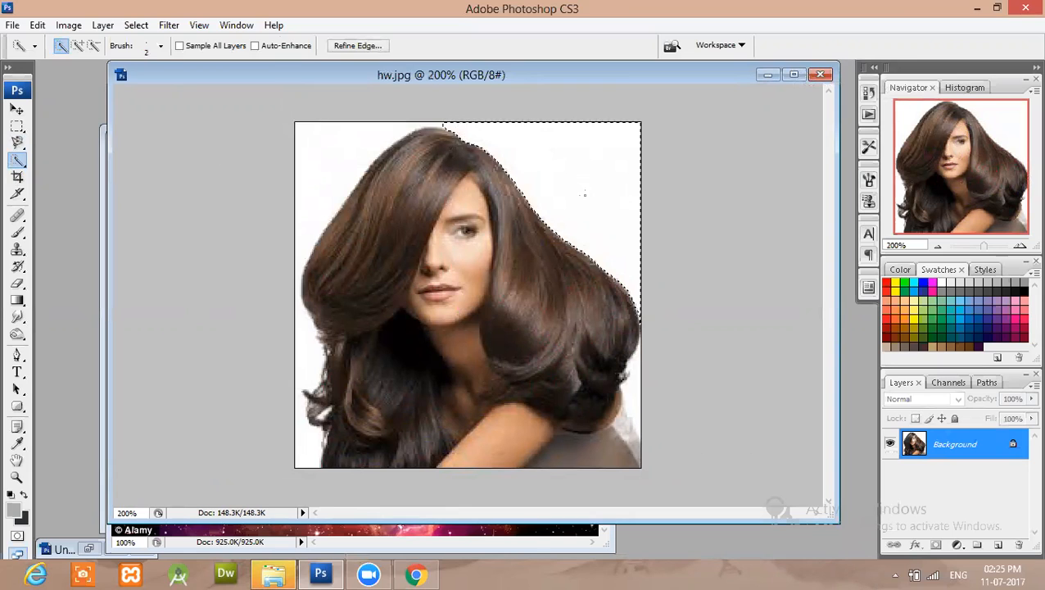
pyautogui.moveTo(633, 388)
pyautogui.mouseDown()
pyautogui.moveTo(625, 426)
pyautogui.moveTo(586, 450)
pyautogui.moveTo(499, 443)
pyautogui.mouseUp()
pyautogui.moveTo(326, 161); pyautogui.dragTo(325, 201)
pyautogui.click(307, 336)
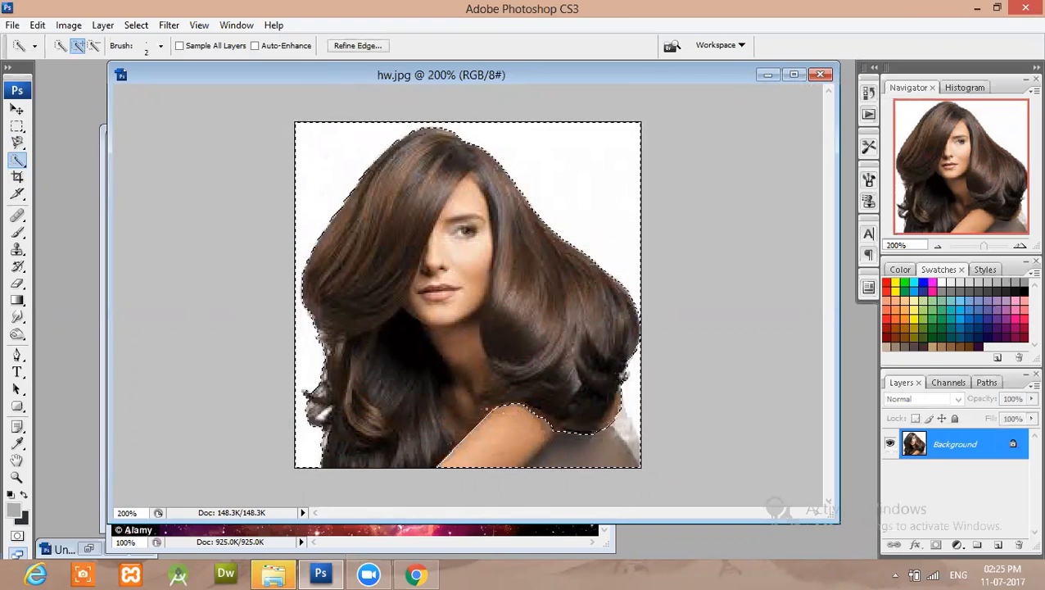
# Add the neck and the skin area between the hair strands to the selection, refining its edge near the chin.
pyautogui.moveTo(485, 405)
pyautogui.mouseDown()
pyautogui.moveTo(467, 376)
pyautogui.moveTo(476, 354)
pyautogui.mouseUp()
pyautogui.moveTo(471, 410); pyautogui.dragTo(456, 335)
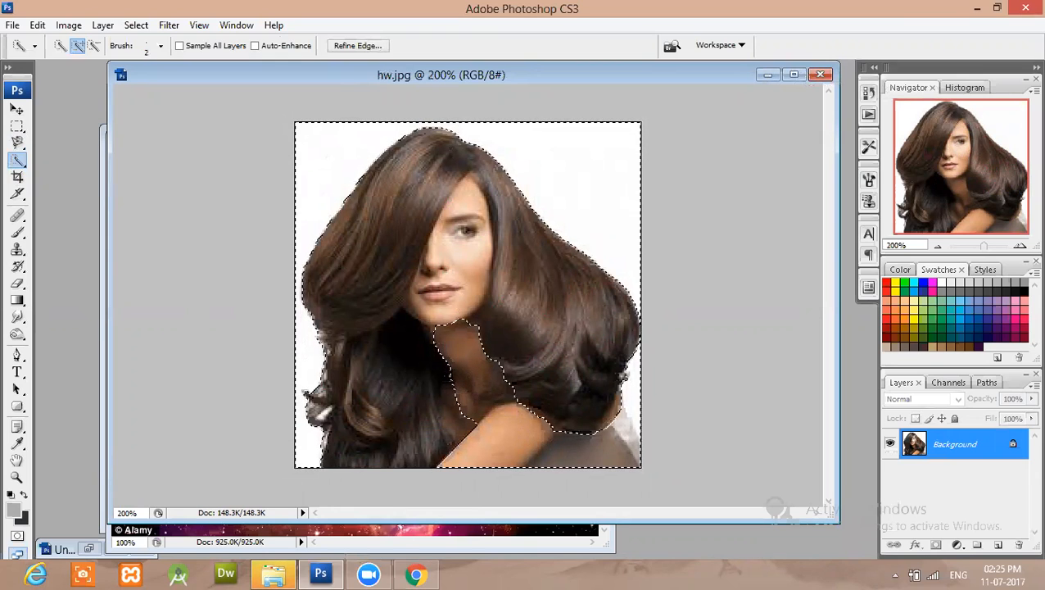
pyautogui.moveTo(459, 409); pyautogui.dragTo(457, 420)
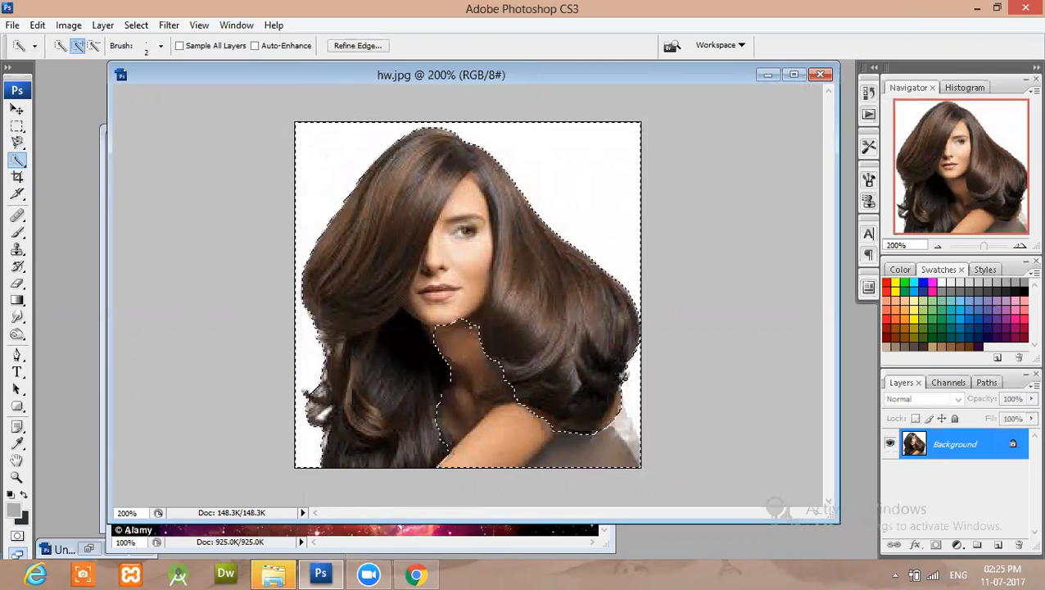
pyautogui.moveTo(471, 320); pyautogui.dragTo(500, 190)
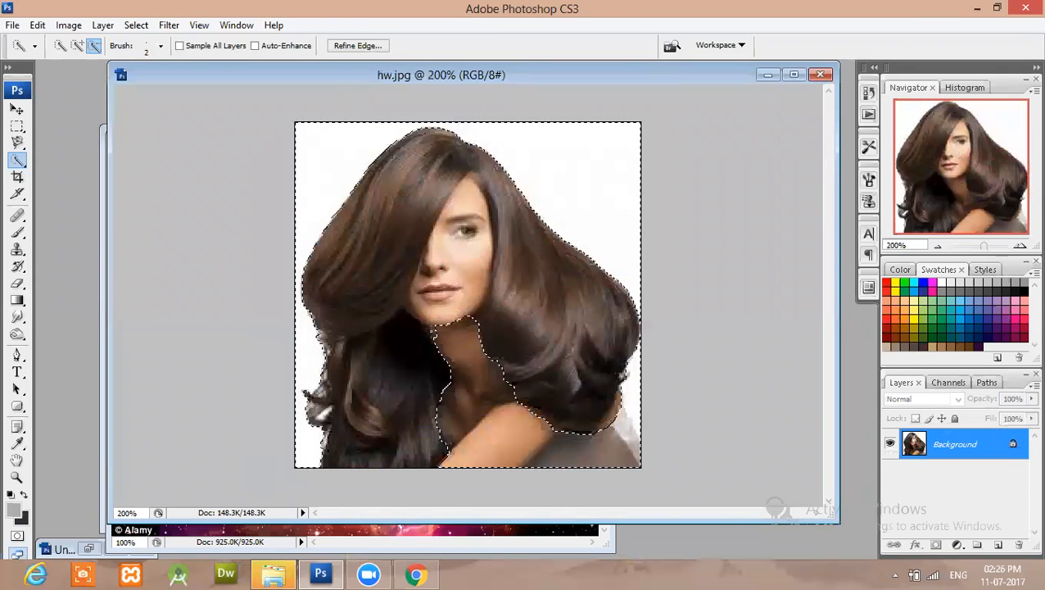
pyautogui.click(77, 45)
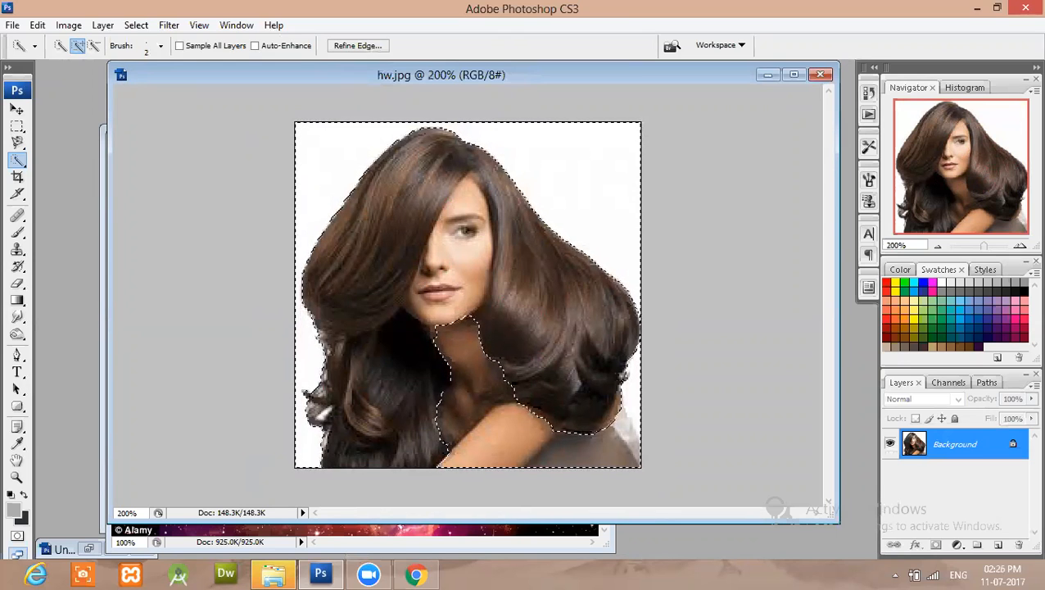
# Invert the selection to cover the woman's hair and face, refine it under the chin and copy it to a new layer.
pyautogui.hotkey('ctrl', 'j')
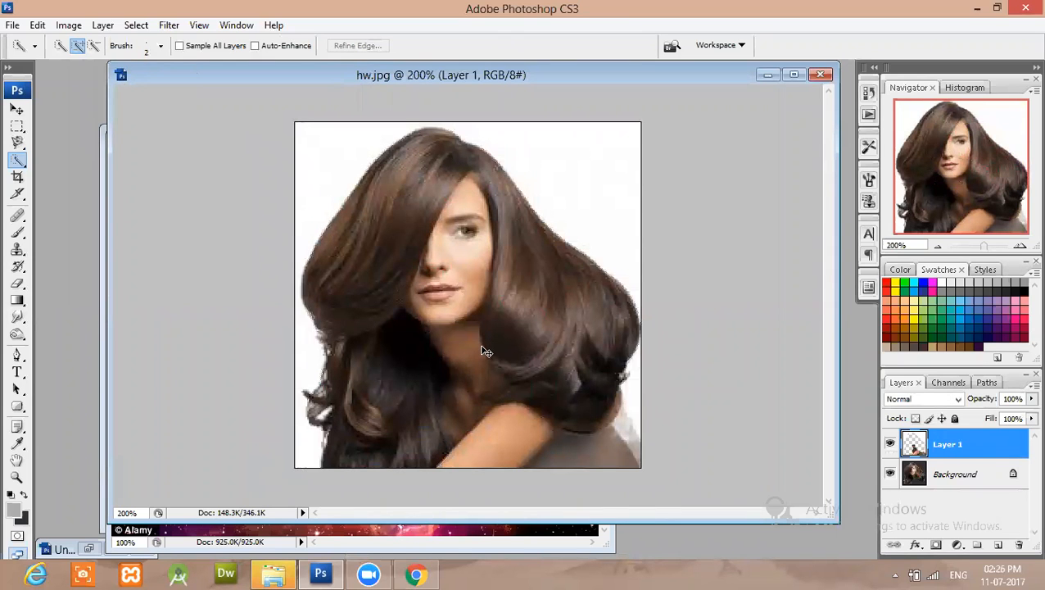
pyautogui.hotkey('ctrl', 'z')
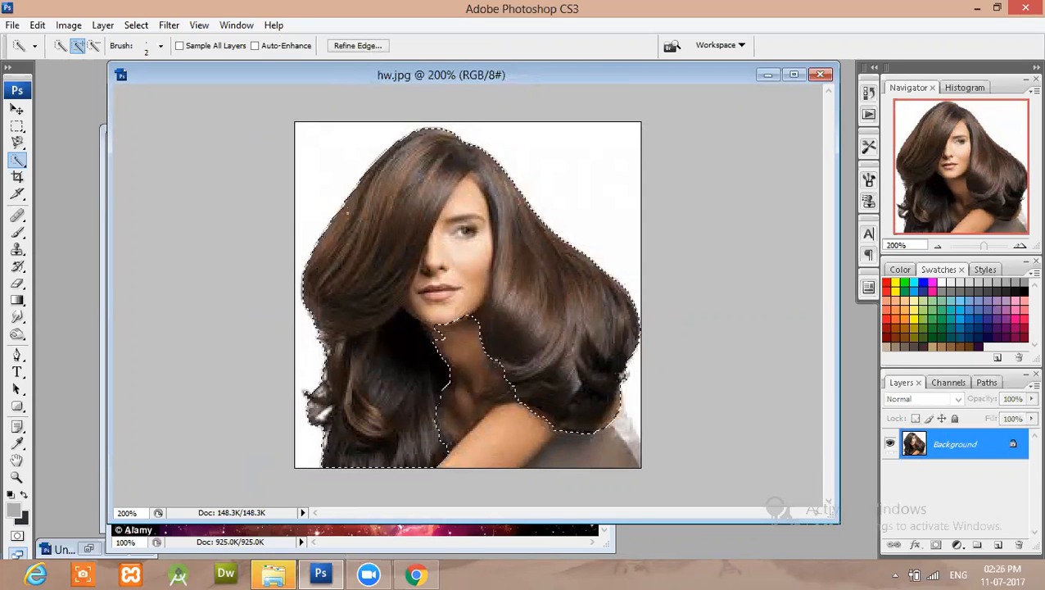
pyautogui.click(94, 46)
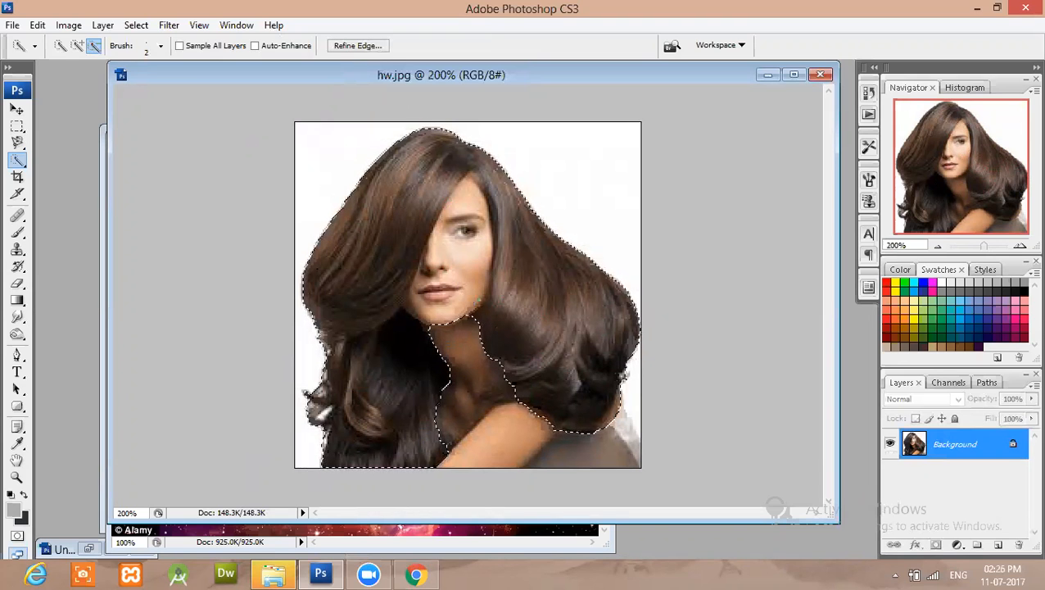
pyautogui.hotkey('ctrl', 'j')
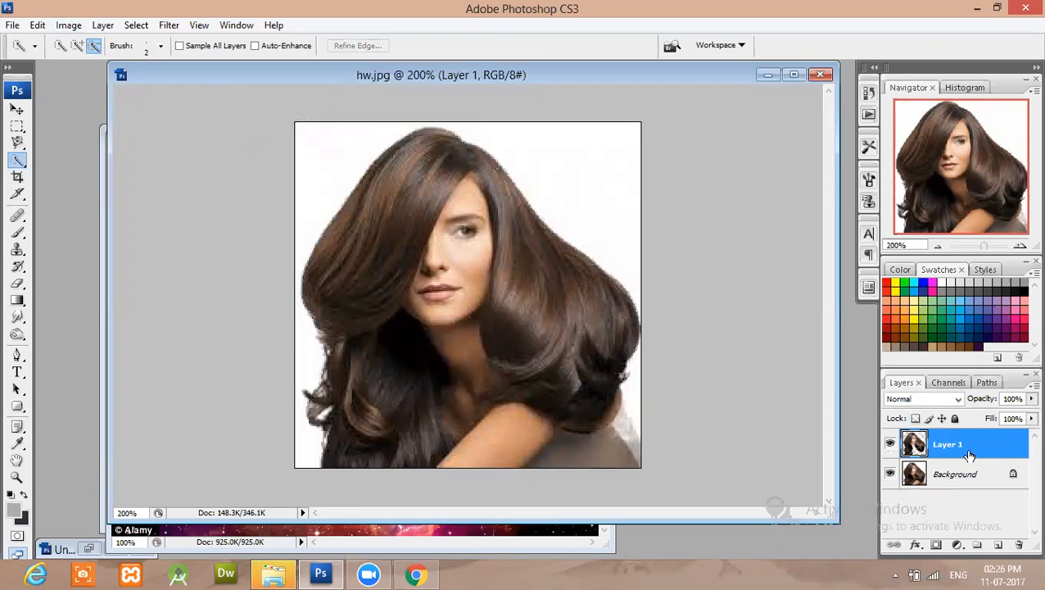
pyautogui.click(890, 474)
pyautogui.click(890, 474)
# Apply a Threshold adjustment with level 149 to the copied hair and face layer.
pyautogui.click(72, 27)
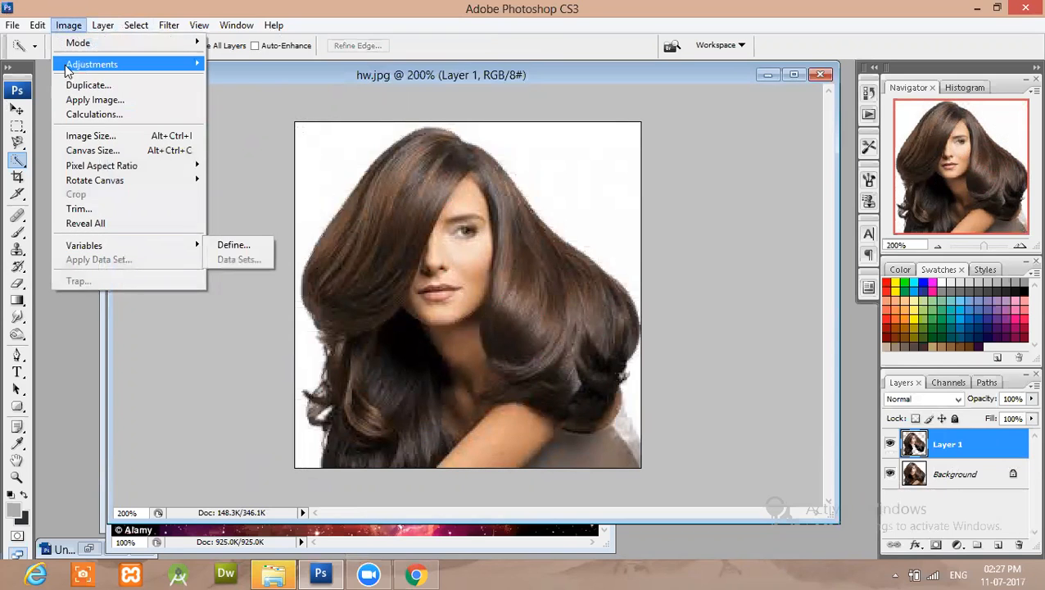
pyautogui.moveTo(75, 65)
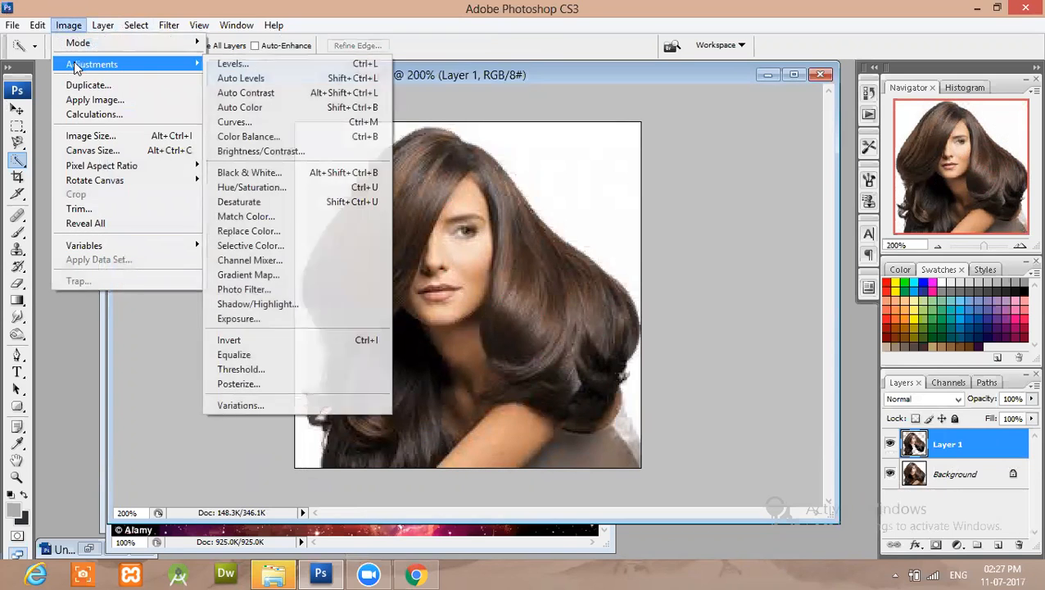
pyautogui.click(276, 371)
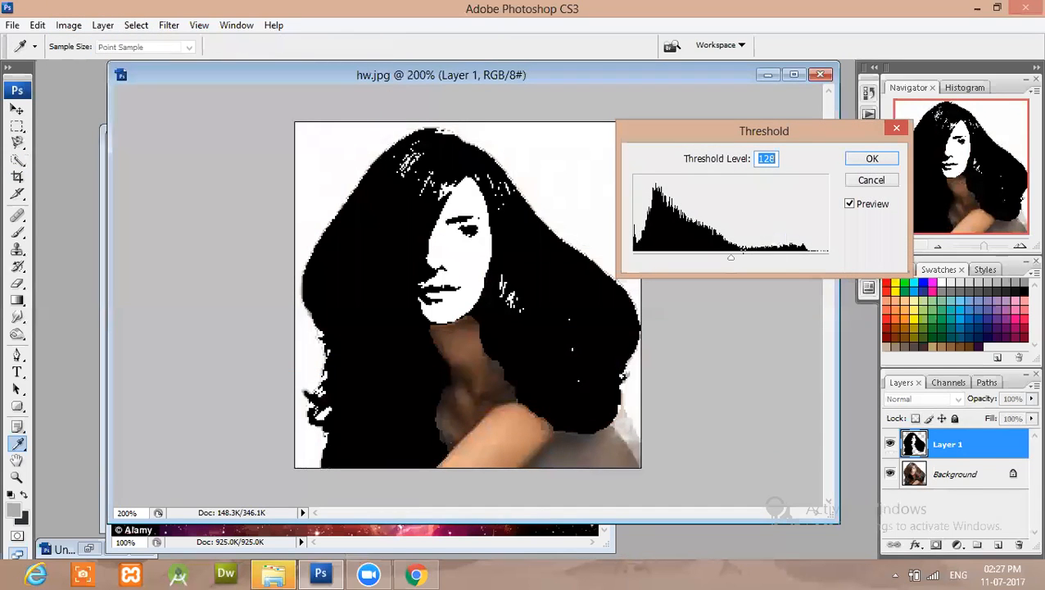
pyautogui.moveTo(729, 258); pyautogui.dragTo(746, 258)
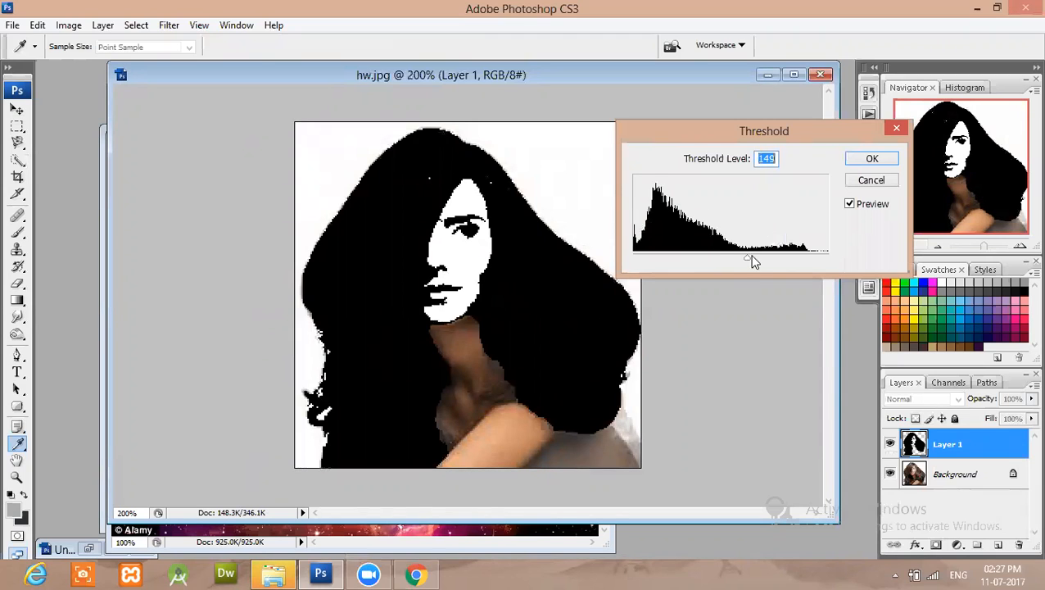
pyautogui.click(871, 157)
# Select the black areas with Color Range, using Sampled Colors and a fuzziness of 200.
pyautogui.press('w')
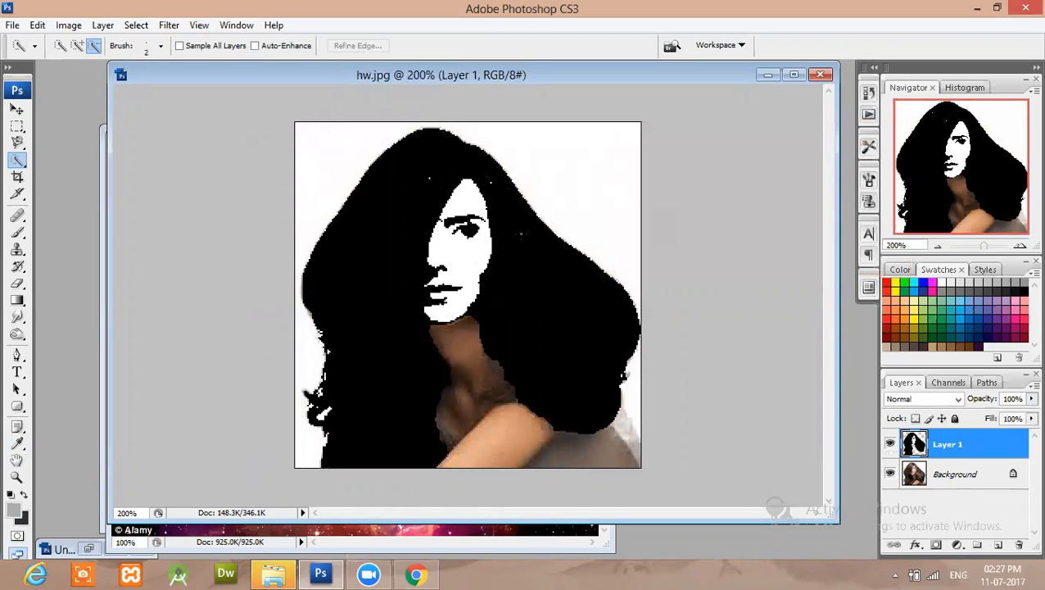
pyautogui.click(136, 26)
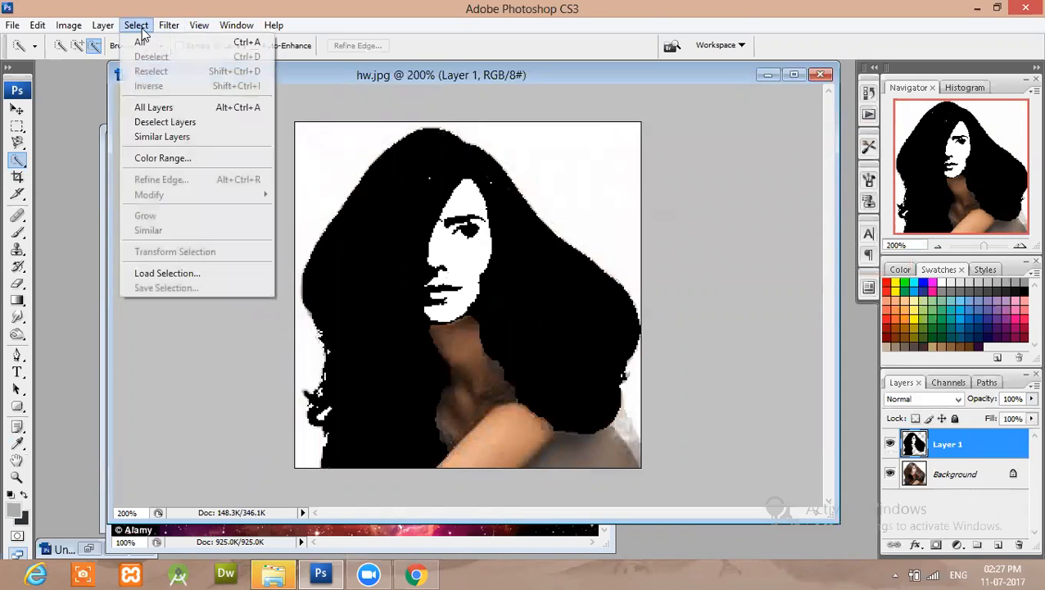
pyautogui.click(164, 158)
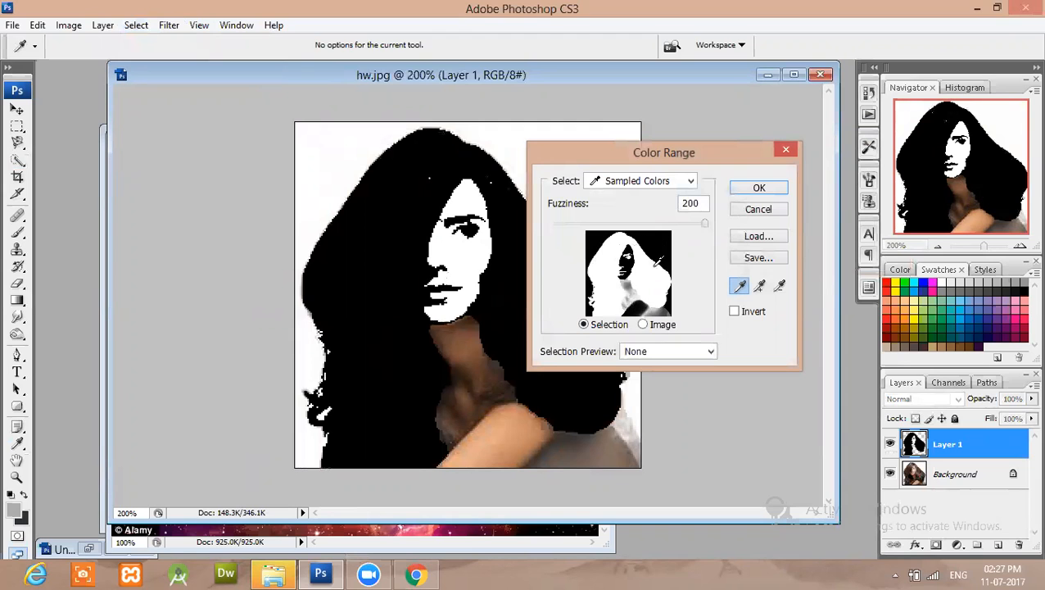
pyautogui.click(759, 188)
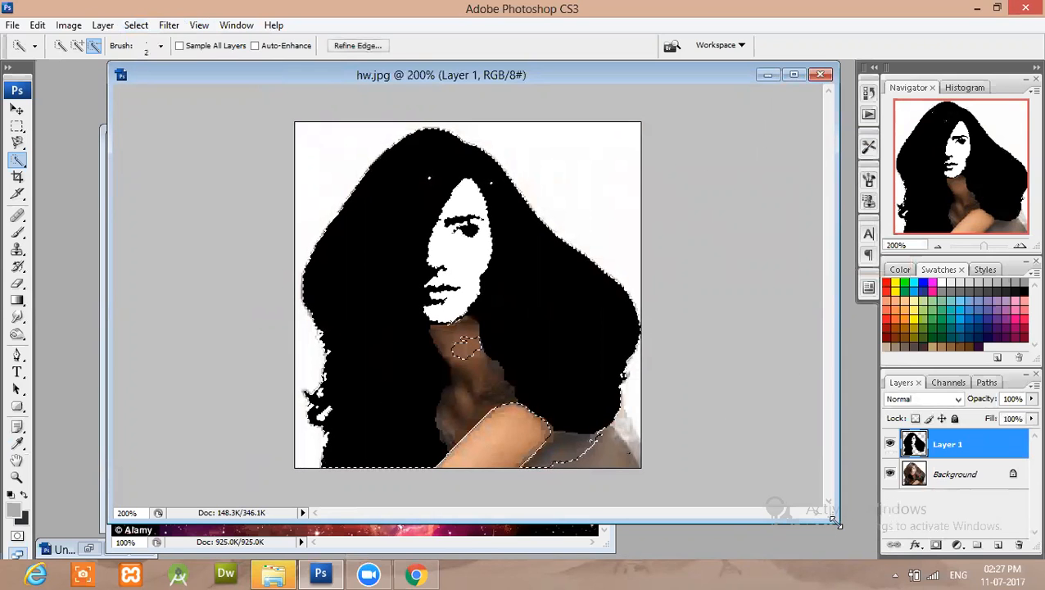
# Narrow the hw.jpg window and create a new 555 by 450 pixel RGB document at 72 pixels/inch with a transparent background.
pyautogui.moveTo(835, 521); pyautogui.dragTo(572, 519)
pyautogui.click(12, 25)
pyautogui.click(38, 49)
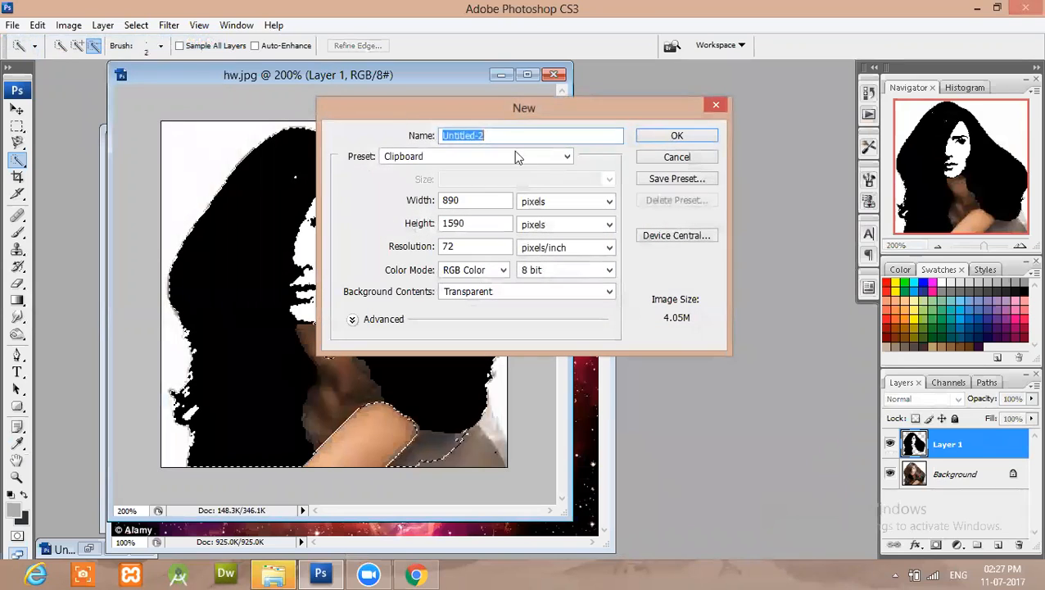
pyautogui.click(474, 201)
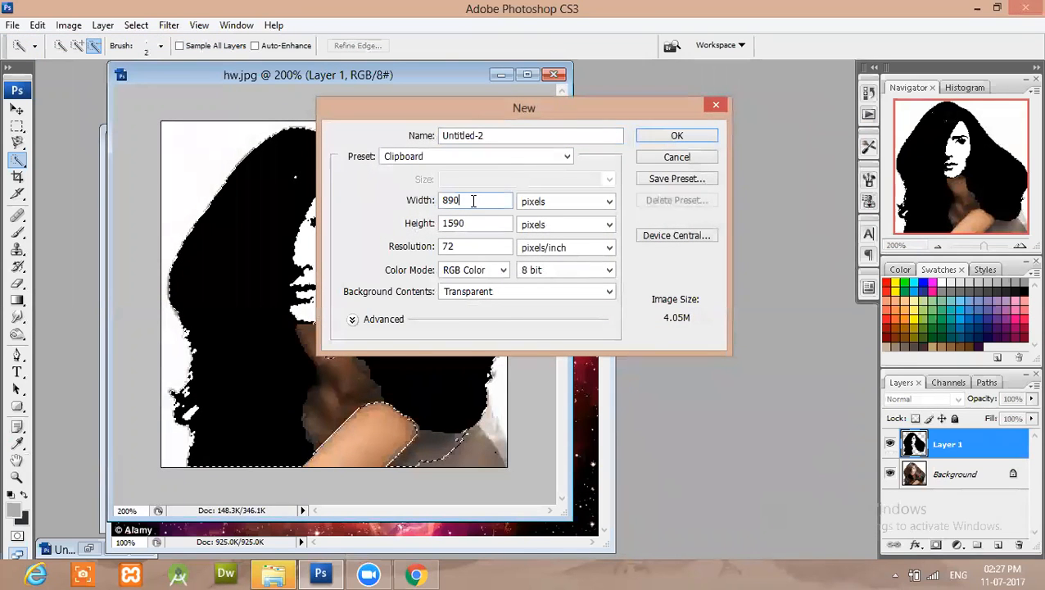
pyautogui.moveTo(473, 201); pyautogui.dragTo(420, 205)
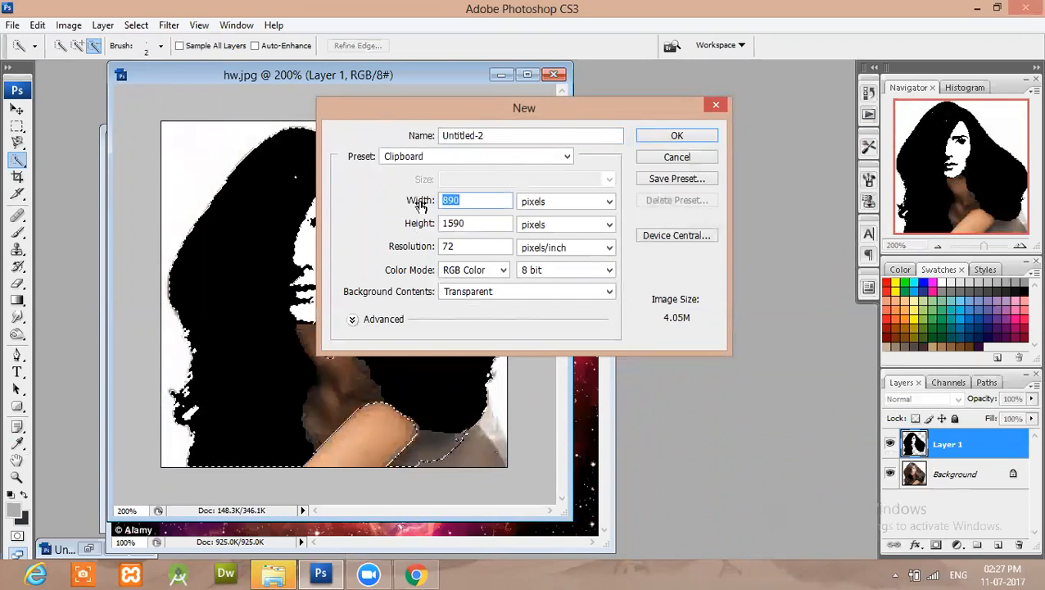
pyautogui.write('555')
pyautogui.doubleClick(457, 223)
pyautogui.write('1500')
pyautogui.doubleClick(456, 224)
pyautogui.write('450')
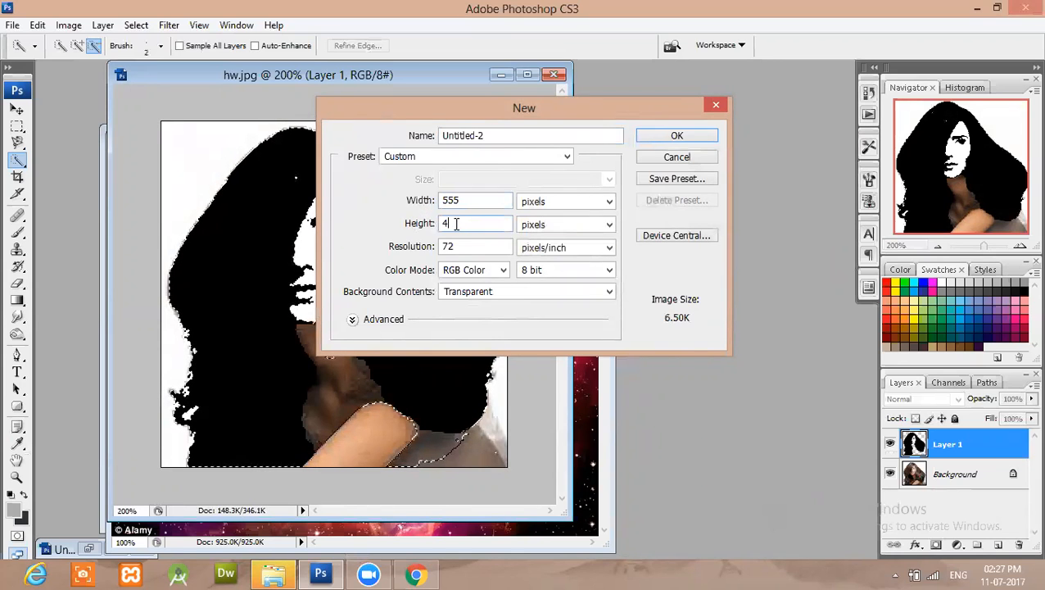
pyautogui.click(674, 137)
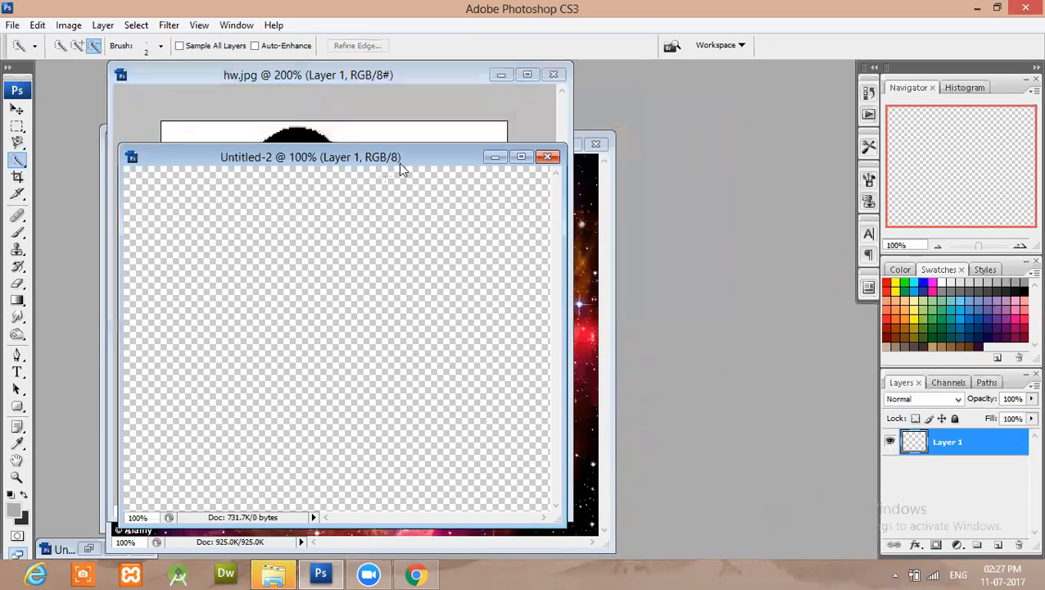
# Reposition and enlarge the new document's window so the whole canvas shows with space around it.
pyautogui.moveTo(431, 162); pyautogui.dragTo(580, 87)
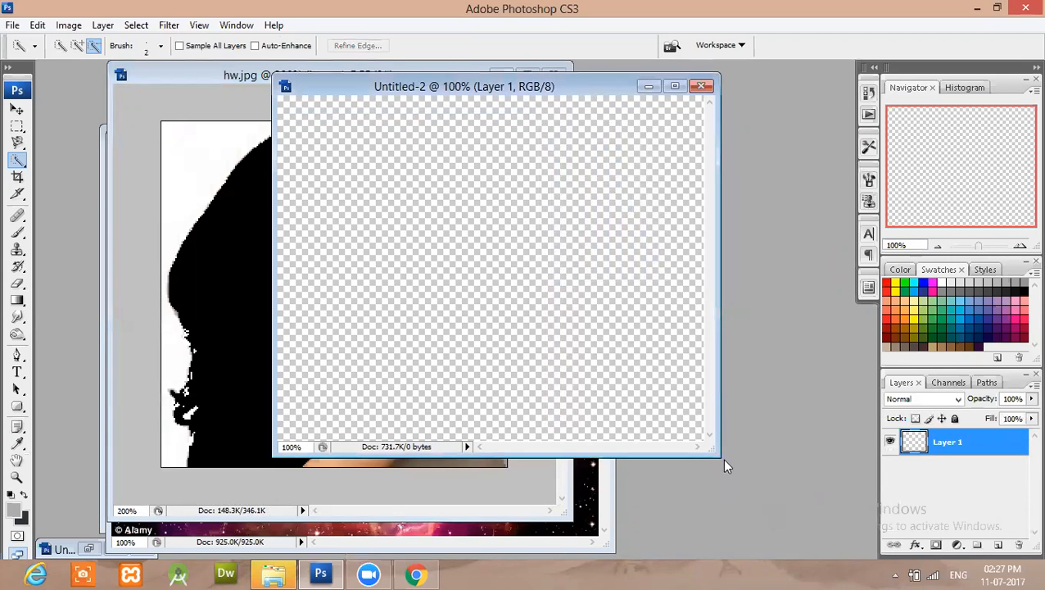
pyautogui.moveTo(719, 459); pyautogui.dragTo(824, 543)
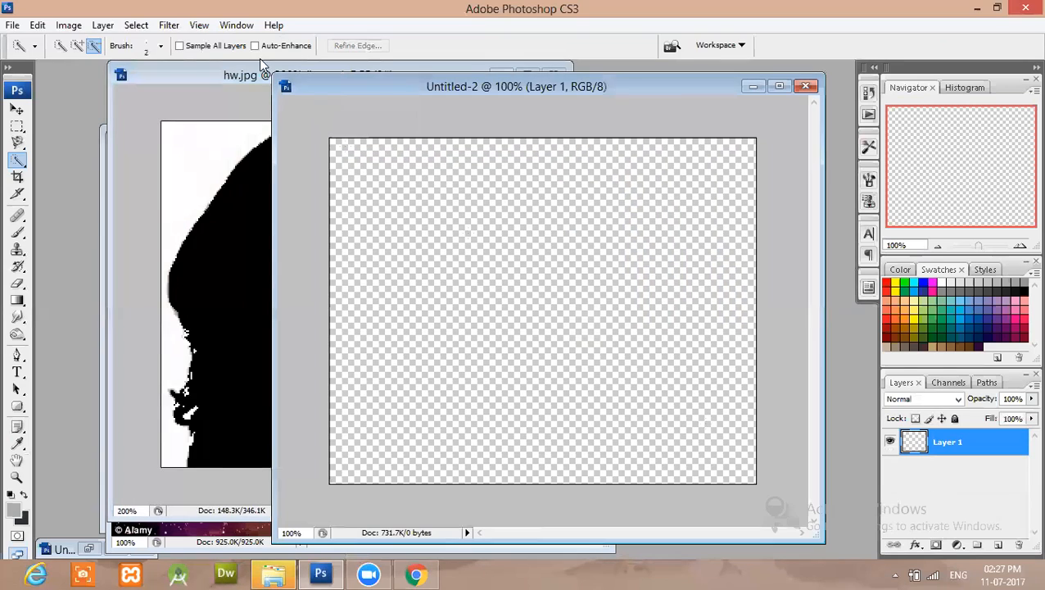
pyautogui.moveTo(276, 78); pyautogui.dragTo(149, 76)
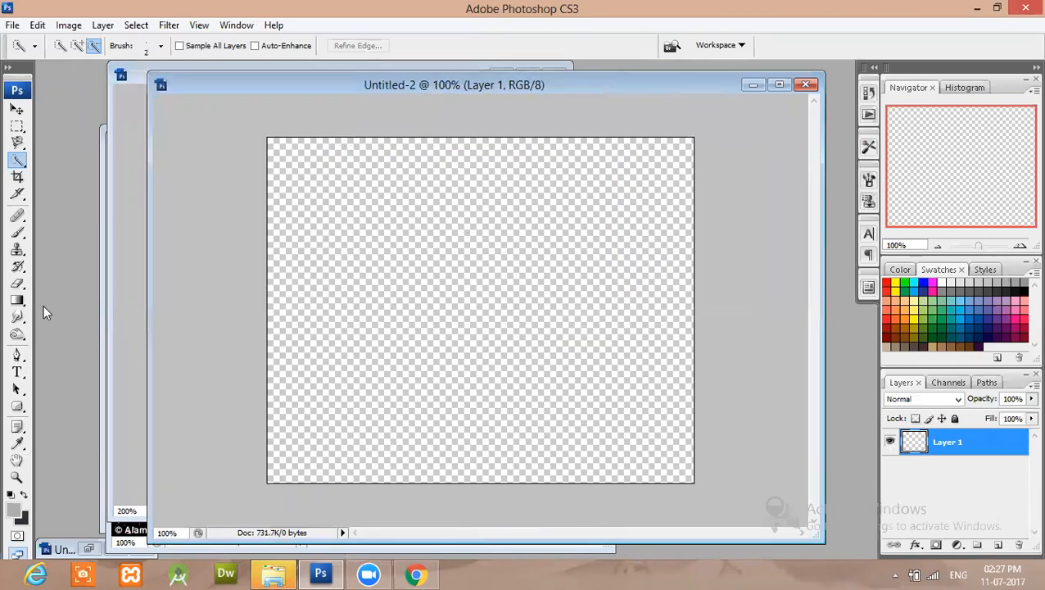
# Fill the blank canvas with a linear gradient running from gray at the bottom edge to light gray at the top.
pyautogui.click(18, 300)
pyautogui.click(66, 302)
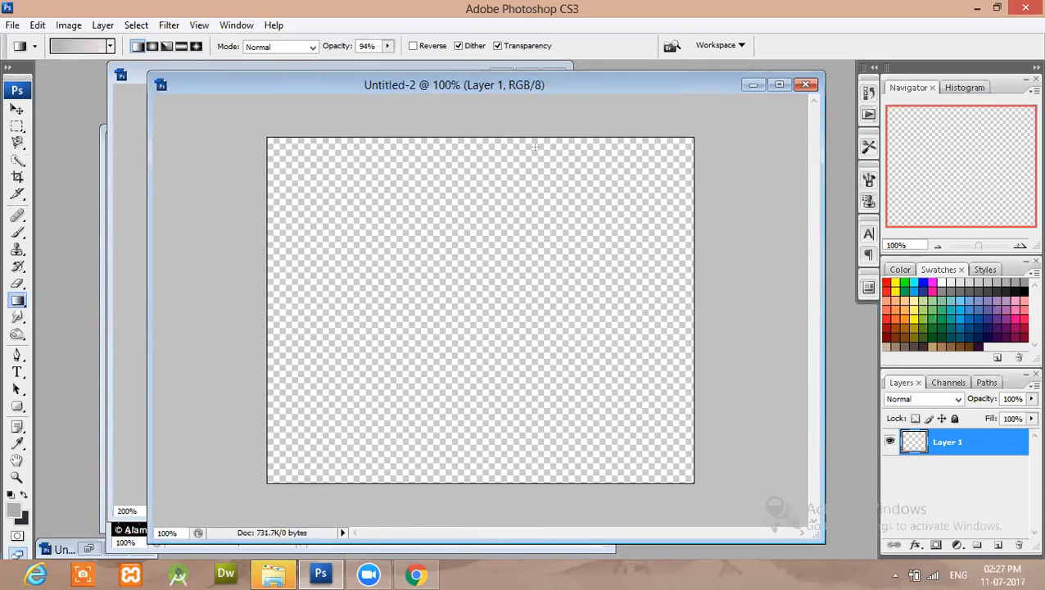
pyautogui.moveTo(497, 144); pyautogui.dragTo(506, 469)
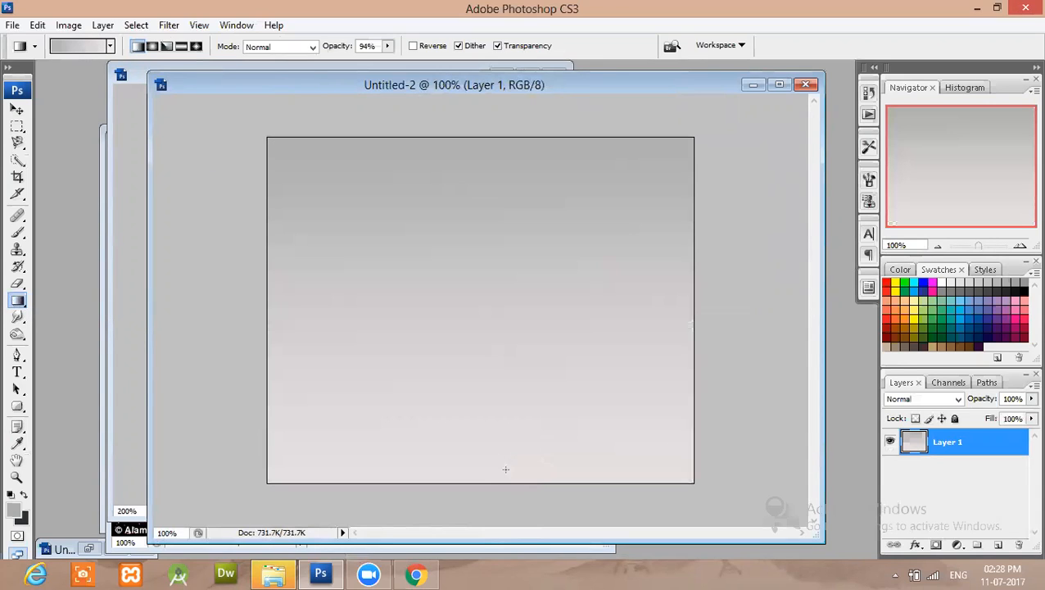
pyautogui.hotkey('ctrl', 'z')
pyautogui.moveTo(510, 463); pyautogui.dragTo(522, 163)
pyautogui.hotkey('ctrl', 'z')
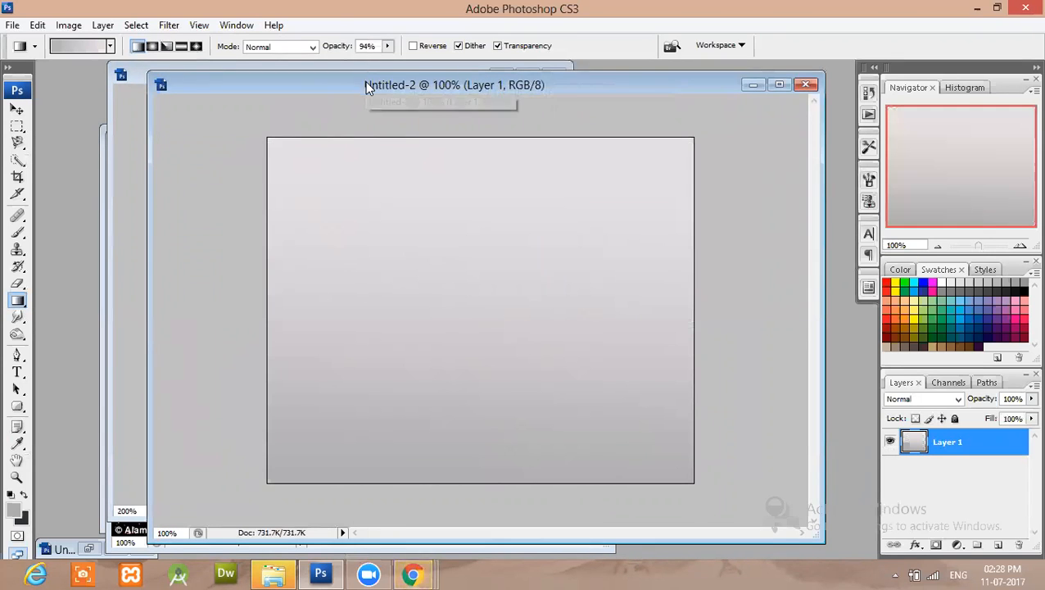
# Copy the selected black silhouette from hw.jpg onto the gradient canvas of the Untitled-2 document.
pyautogui.moveTo(362, 83); pyautogui.dragTo(403, 87)
pyautogui.click(140, 196)
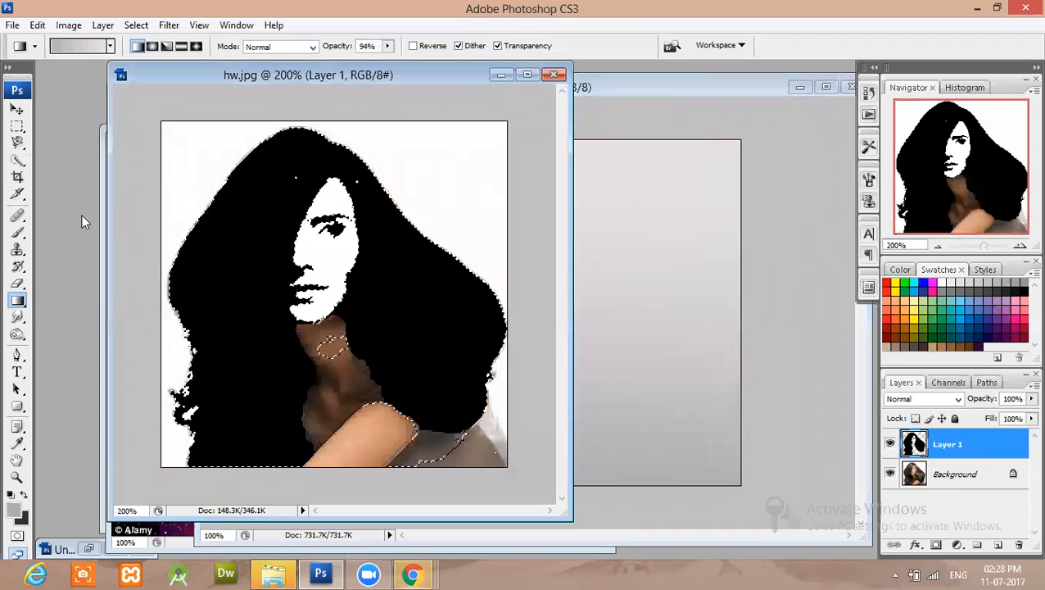
pyautogui.click(17, 109)
pyautogui.moveTo(246, 289); pyautogui.dragTo(463, 311)
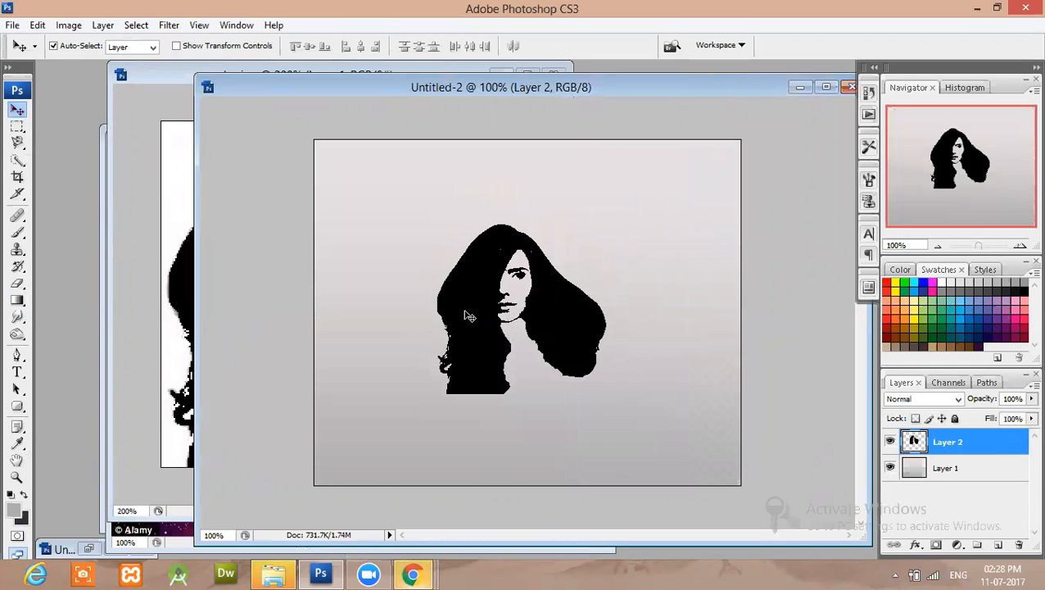
# Scale the silhouette to 152.3% width and 147.1% height and place it at the center of the canvas.
pyautogui.hotkey('ctrl', 't')
pyautogui.moveTo(605, 393); pyautogui.dragTo(674, 449)
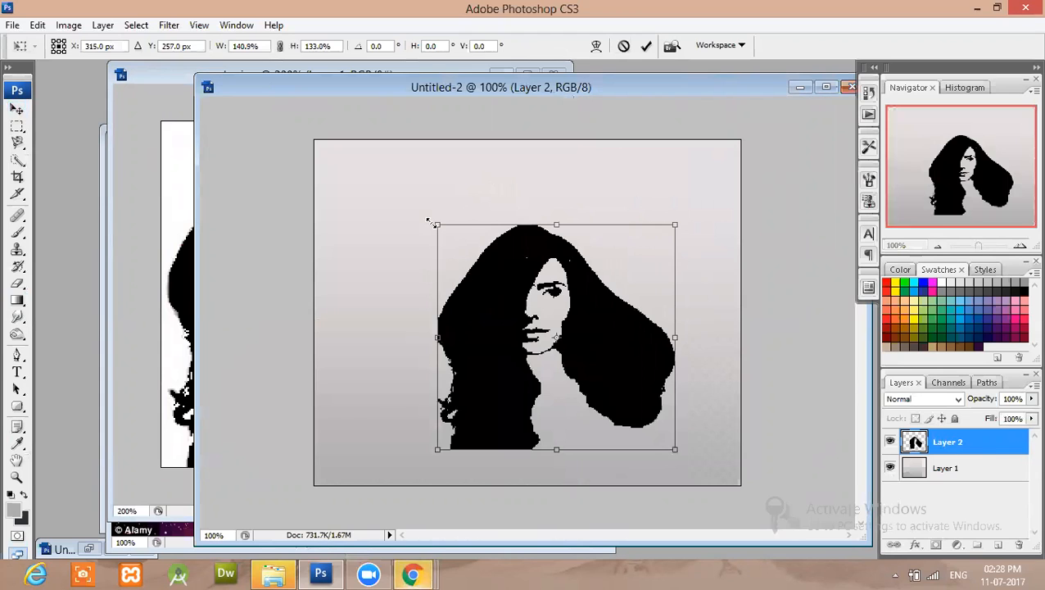
pyautogui.moveTo(436, 225); pyautogui.dragTo(419, 201)
pyautogui.moveTo(487, 312)
pyautogui.mouseDown()
pyautogui.moveTo(450, 273)
pyautogui.moveTo(471, 300)
pyautogui.mouseUp()
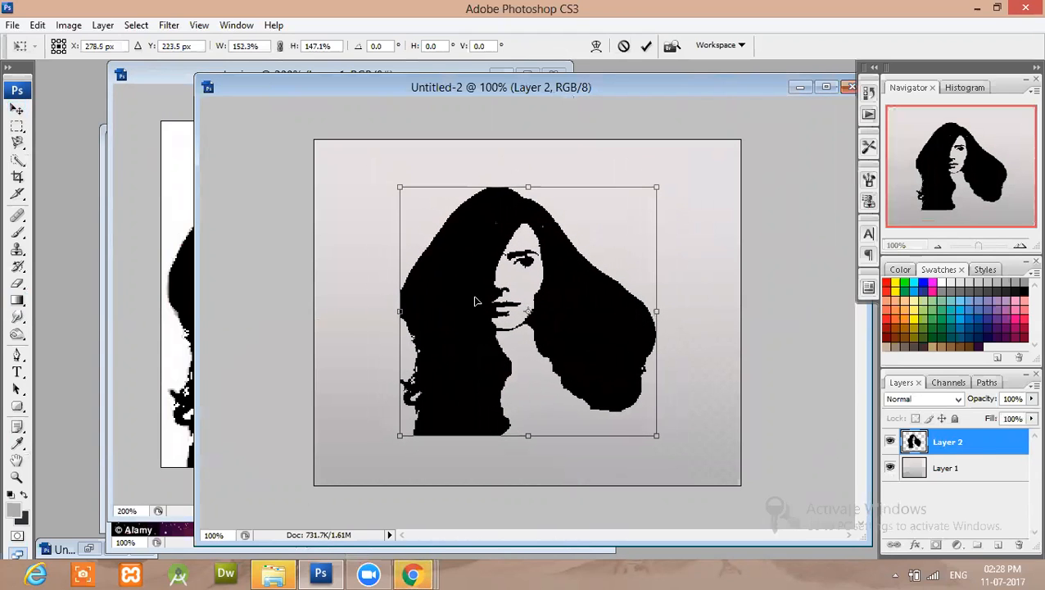
pyautogui.press('Return')
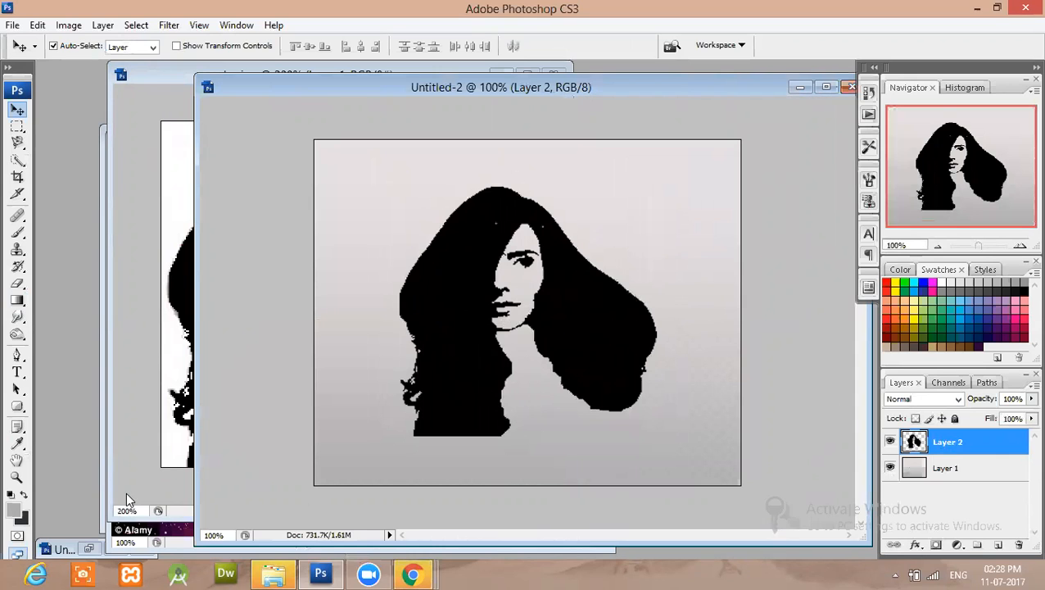
# Copy the whole galaxy.jpg image over the silhouette and scale it to 101.4% width and 108.4% height, covering the canvas.
pyautogui.click(179, 529)
pyautogui.hotkey('ctrl', 'a')
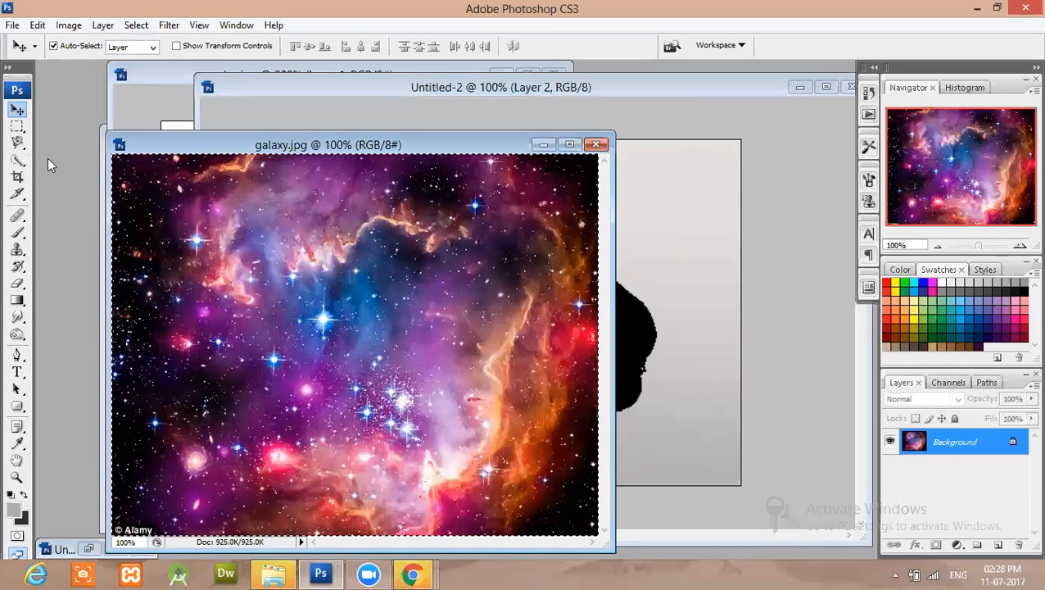
pyautogui.moveTo(351, 306); pyautogui.dragTo(547, 274)
pyautogui.hotkey('ctrl', 't')
pyautogui.moveTo(788, 500); pyautogui.dragTo(785, 524)
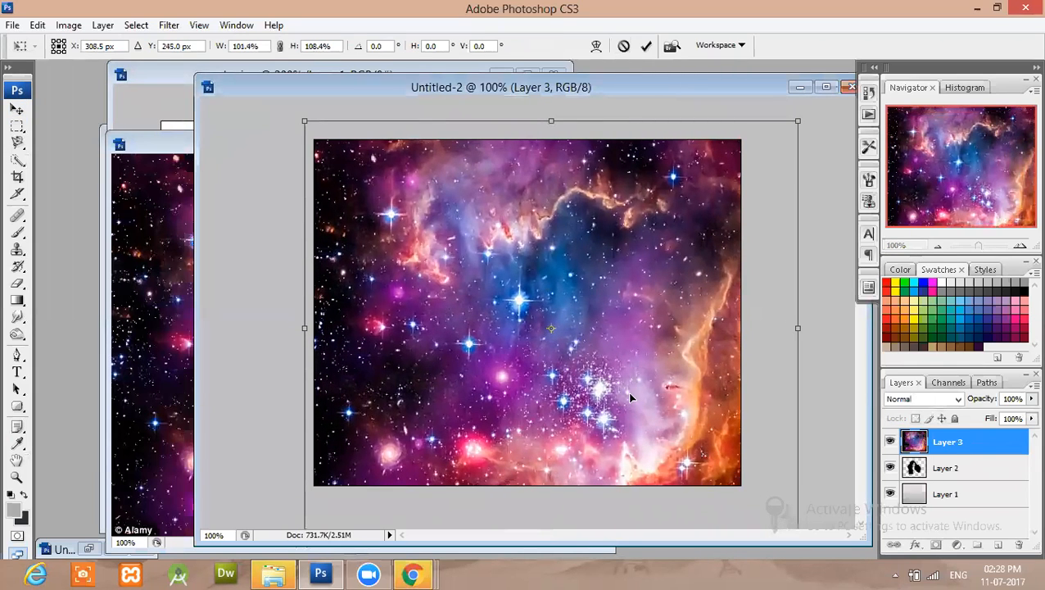
pyautogui.press('Return')
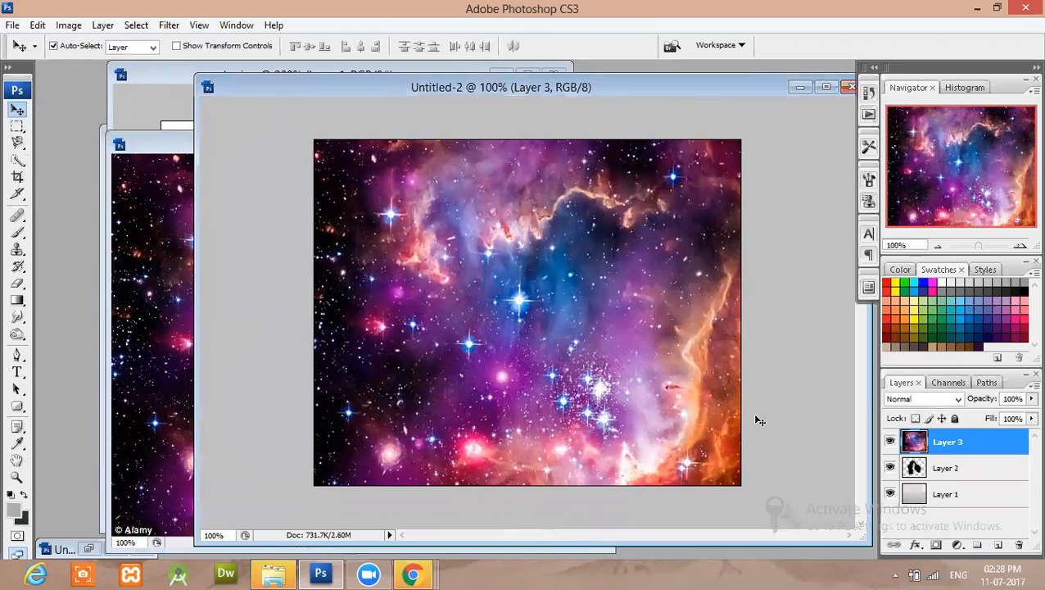
# Align the horizontal centers of the galaxy and silhouette layers, and clip the galaxy layer to the silhouette.
pyautogui.keyDown('shift'); pyautogui.click(971, 470); pyautogui.keyUp('shift')
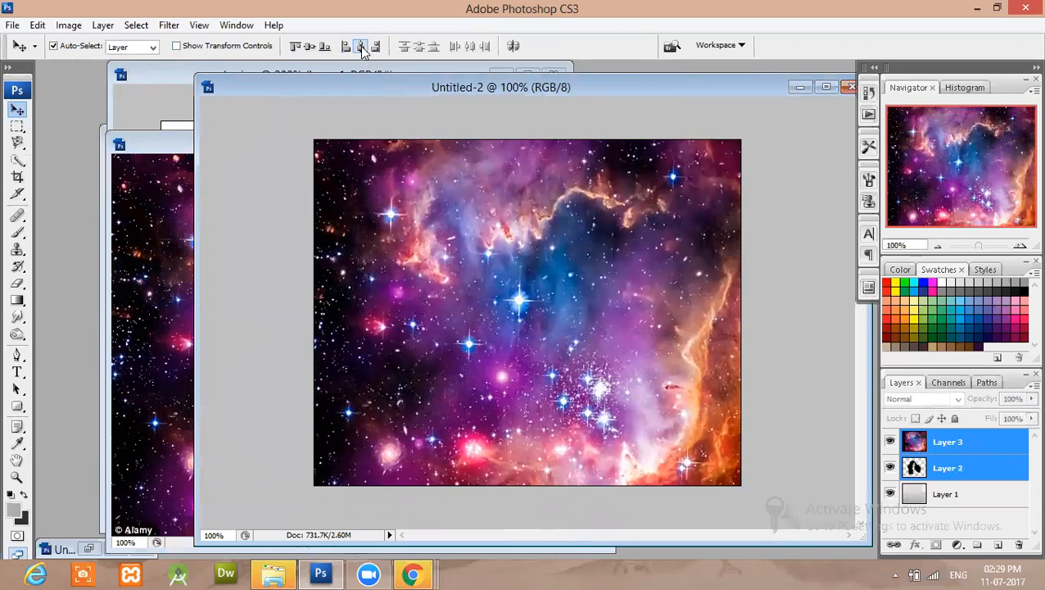
pyautogui.click(970, 450)
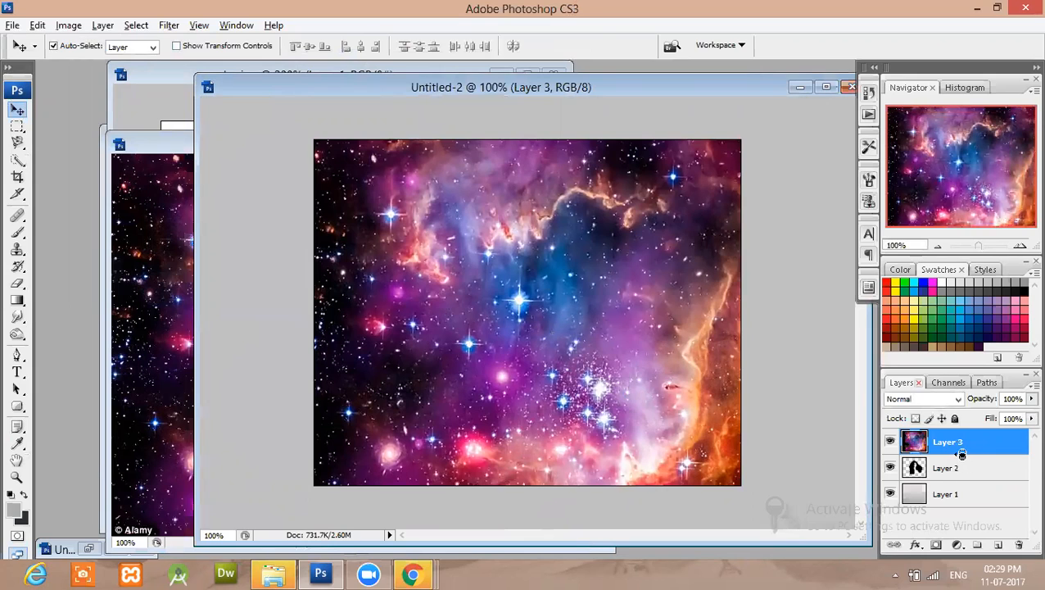
pyautogui.keyDown('alt'); pyautogui.click(962, 454); pyautogui.keyUp('alt')
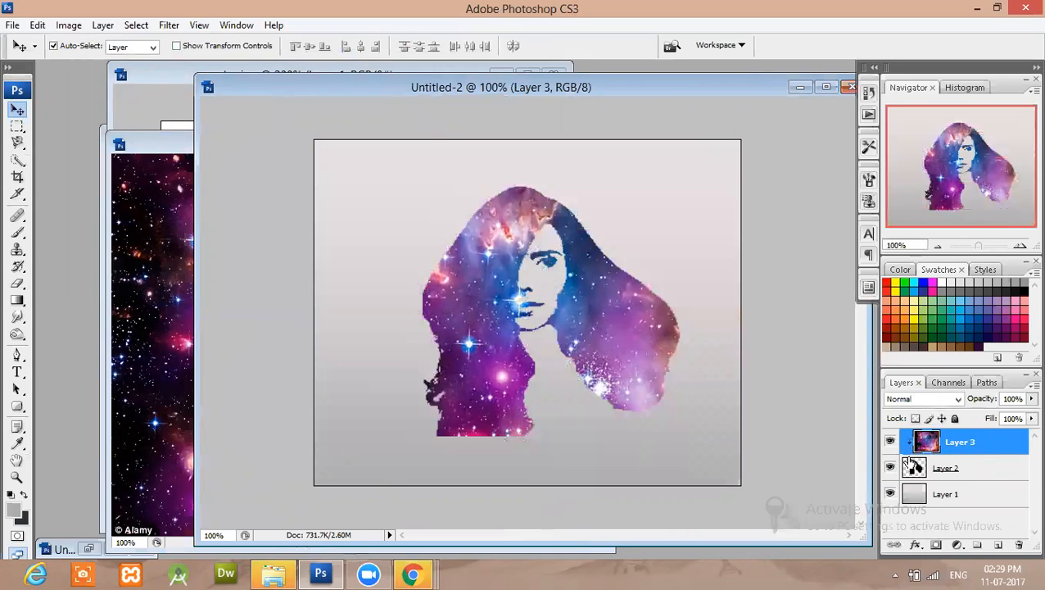
# Reposition the clipped galaxy image so its bright stars and colorful clouds spread across the hair.
pyautogui.moveTo(493, 327); pyautogui.dragTo(622, 364)
pyautogui.moveTo(485, 350); pyautogui.dragTo(481, 368)
pyautogui.moveTo(606, 345); pyautogui.dragTo(471, 385)
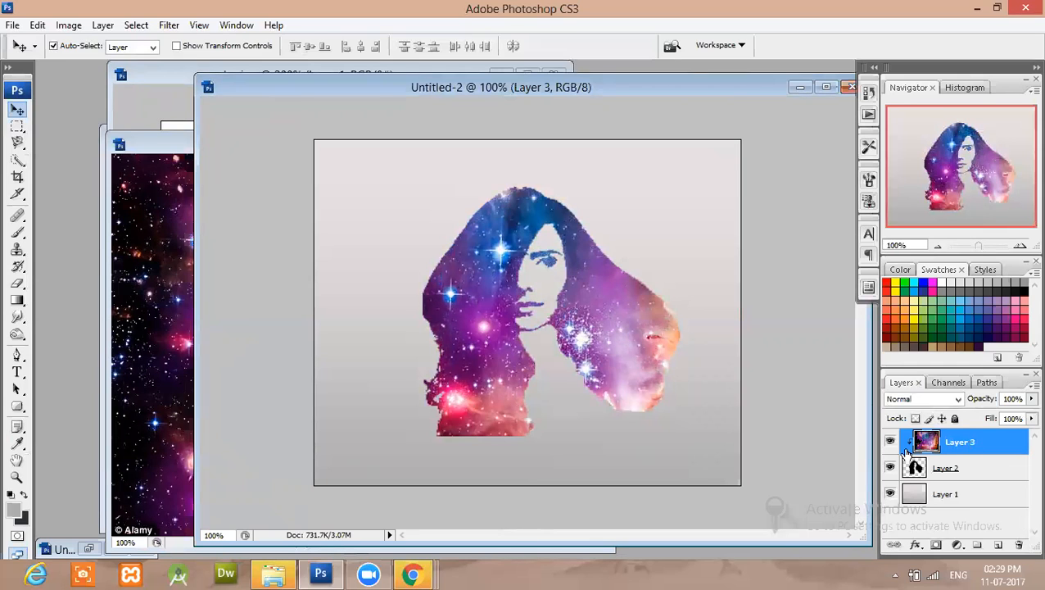
# Copy the entire bb4.jpg image and paste it directly above the gradient layer in Untitled-2.
pyautogui.click(140, 91)
pyautogui.click(96, 132)
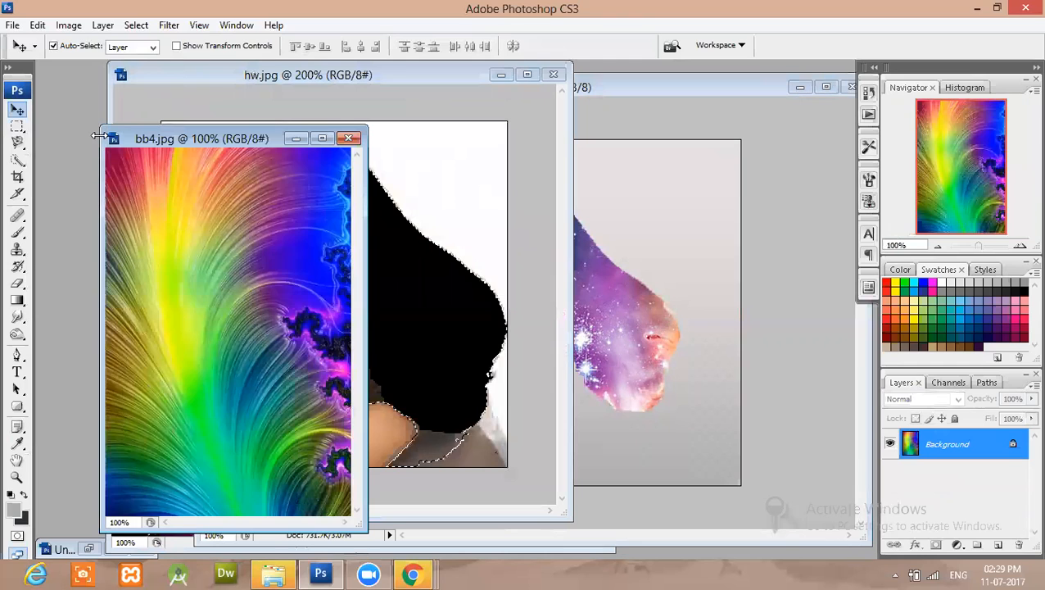
pyautogui.hotkey('ctrl', 'a')
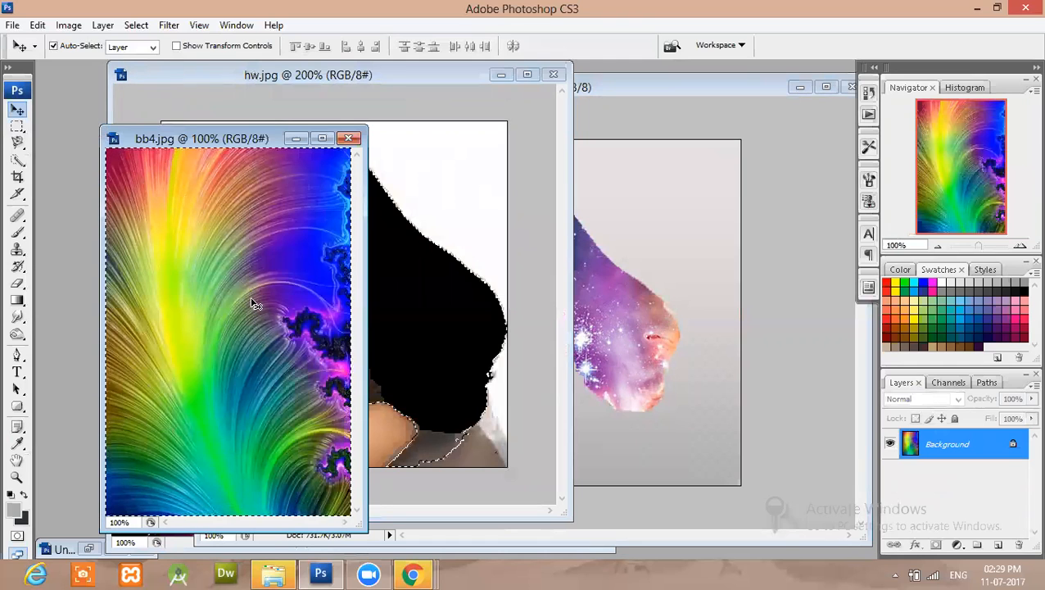
pyautogui.click(622, 256)
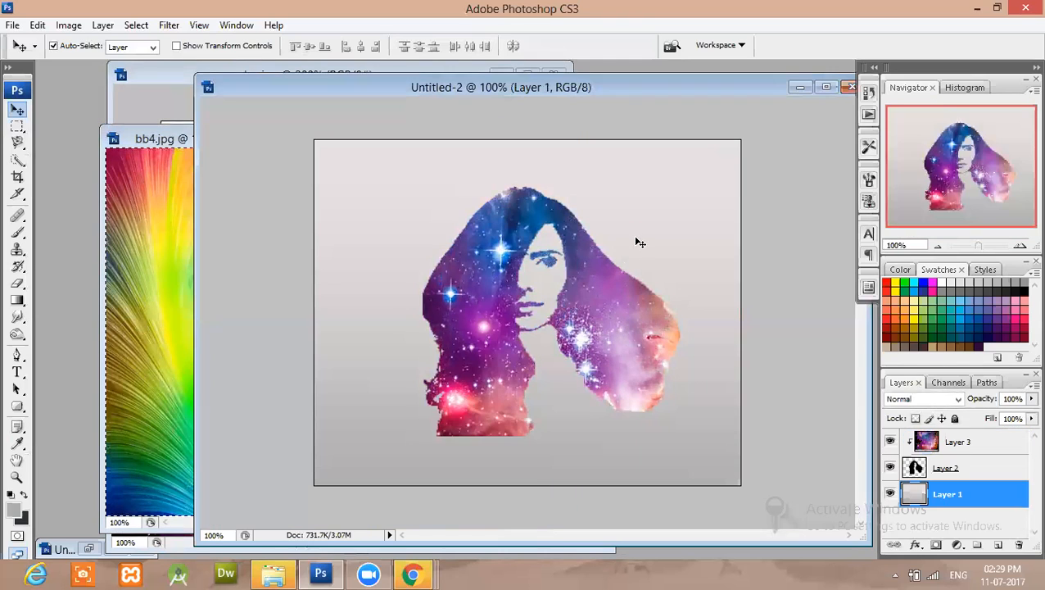
pyautogui.hotkey('ctrl', 'v')
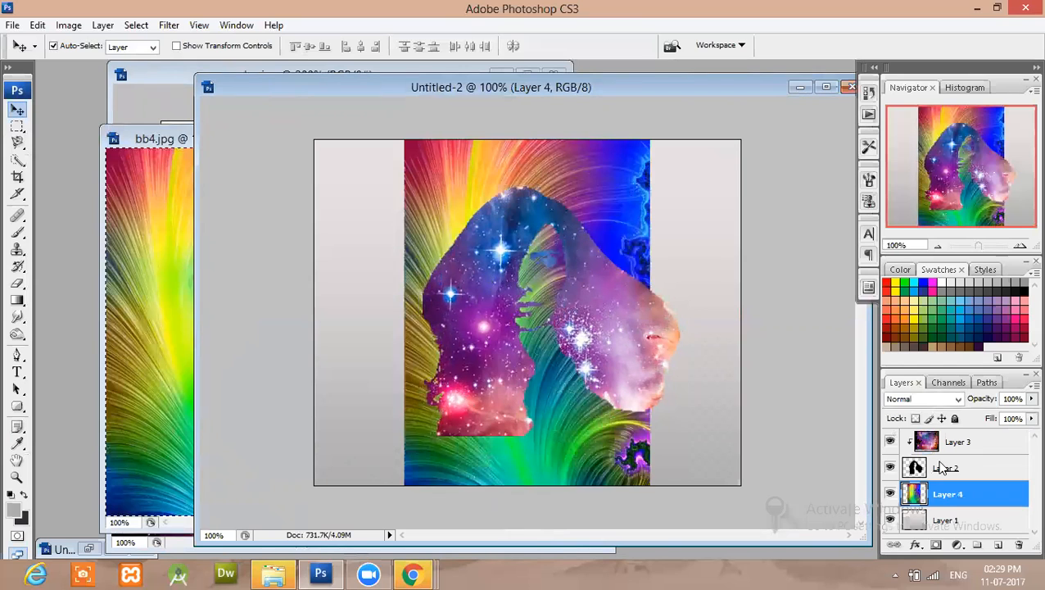
# Move the rainbow layer into the clipping group below the galaxy layer, and hide the galaxy layer to position the rainbow over the hair.
pyautogui.moveTo(943, 496); pyautogui.dragTo(946, 463)
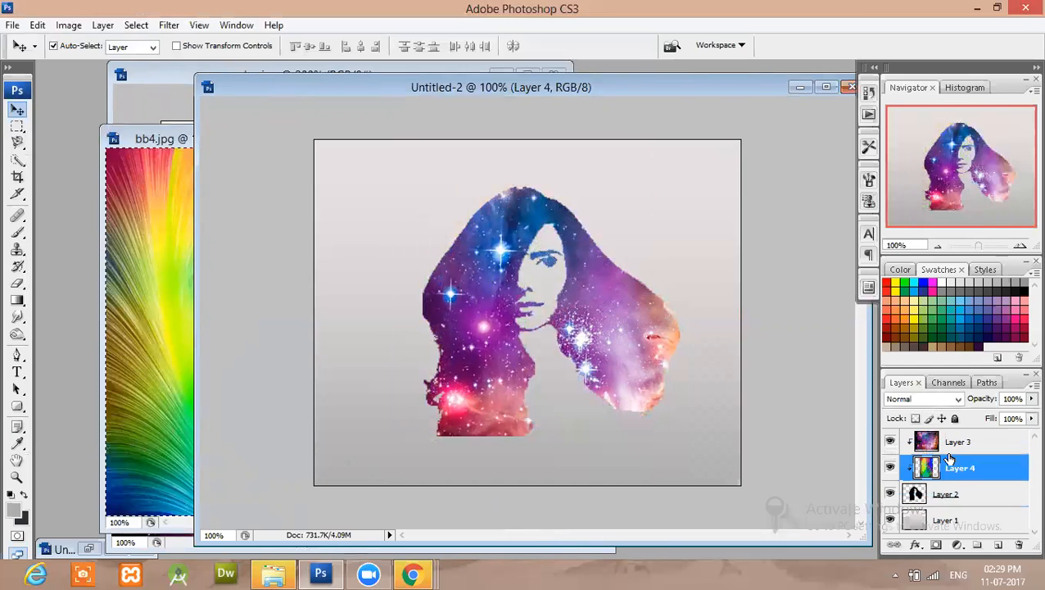
pyautogui.click(889, 442)
pyautogui.moveTo(597, 320); pyautogui.dragTo(622, 348)
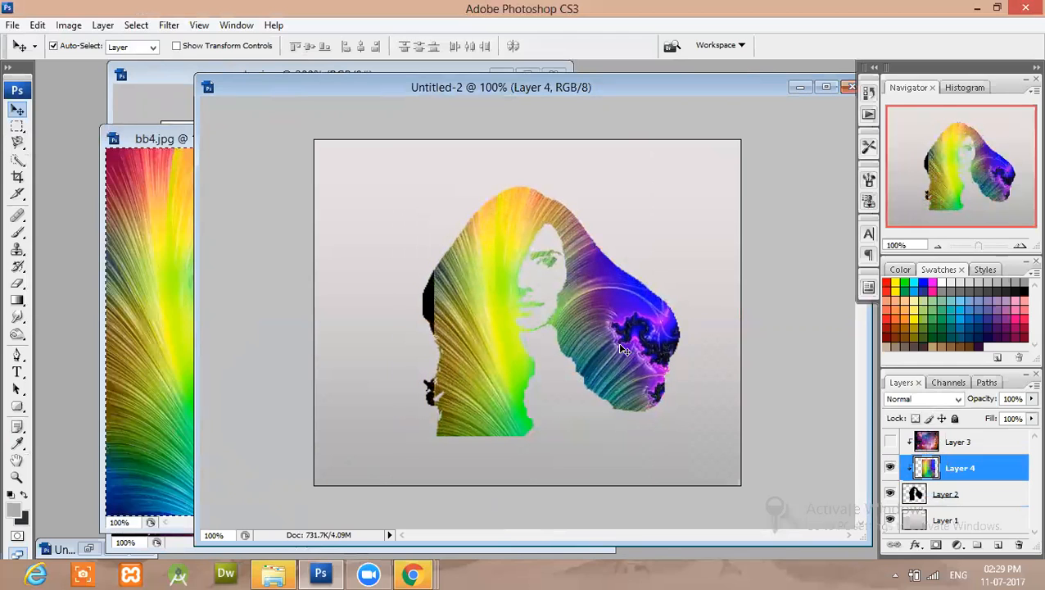
# Scale the rainbow layer to 110.3% width and 108.4% height and reposition it to cover the whole silhouette.
pyautogui.hotkey('ctrl', 'a')
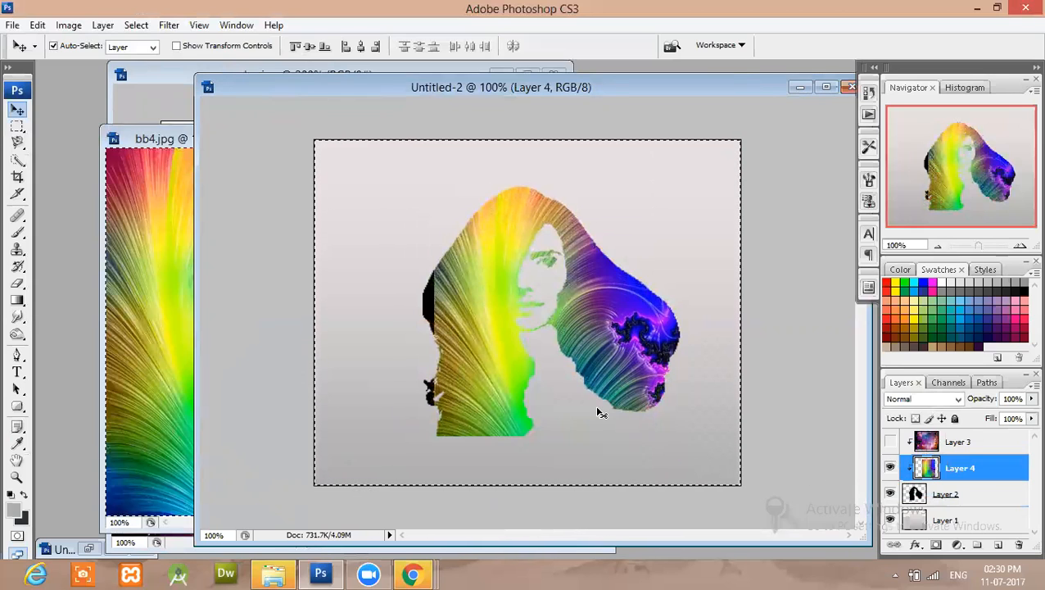
pyautogui.hotkey('ctrl', 't')
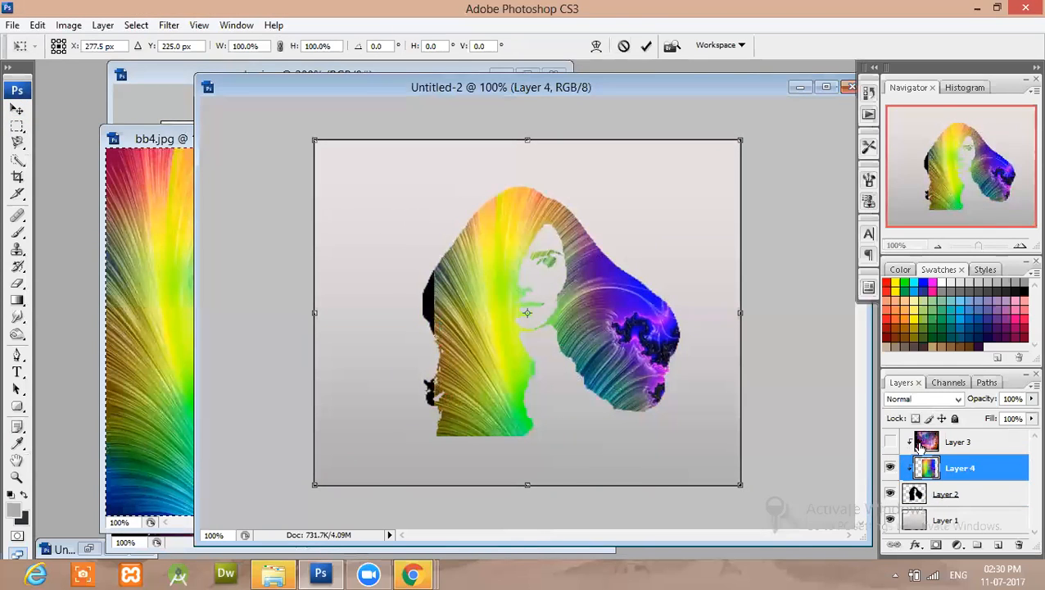
pyautogui.moveTo(735, 486); pyautogui.dragTo(779, 515)
pyautogui.moveTo(597, 436); pyautogui.dragTo(556, 445)
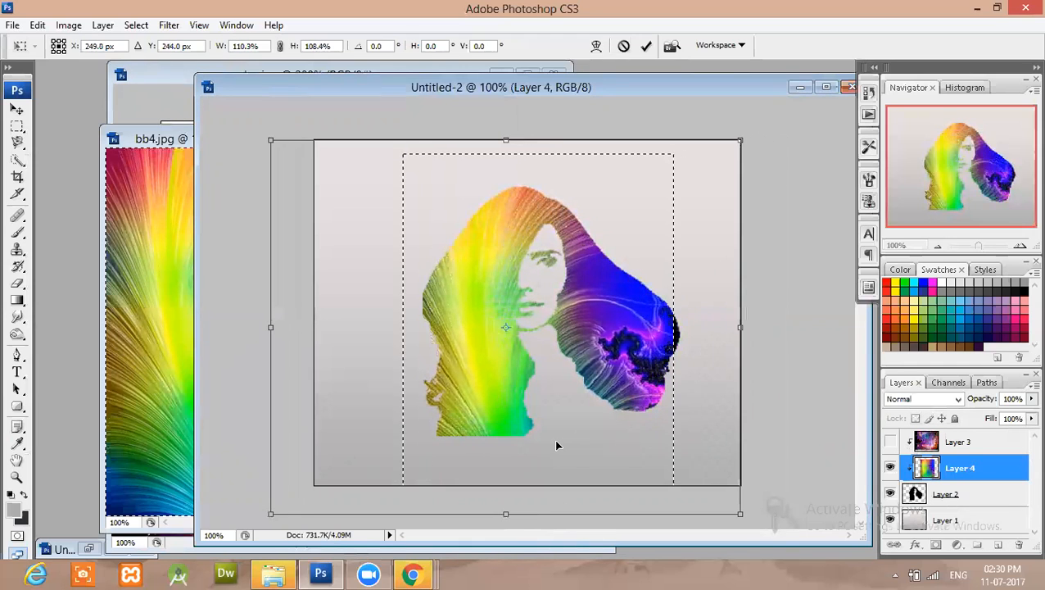
pyautogui.press('Return')
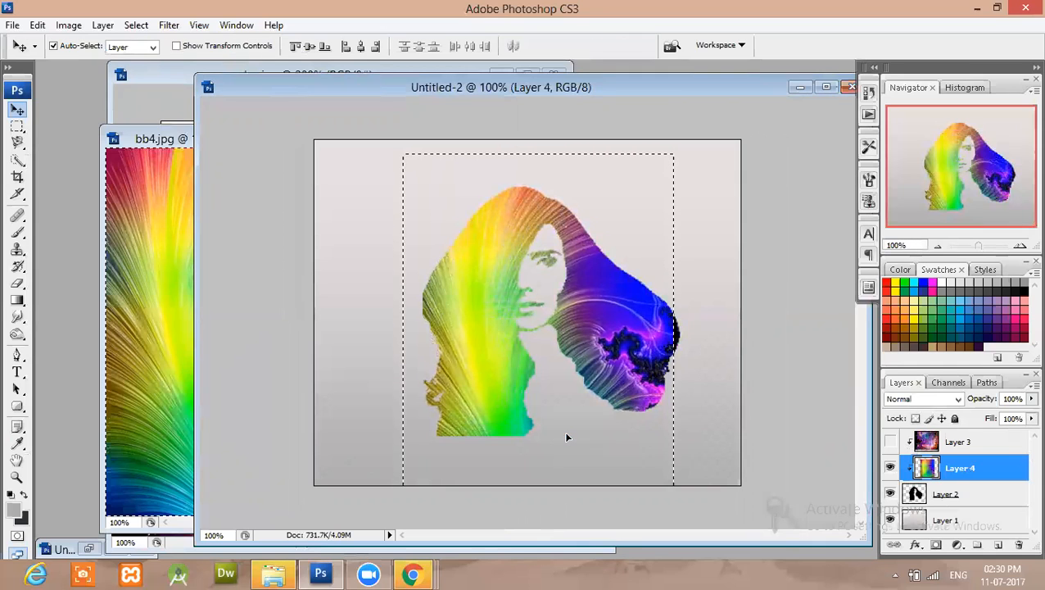
pyautogui.moveTo(581, 418); pyautogui.dragTo(597, 420)
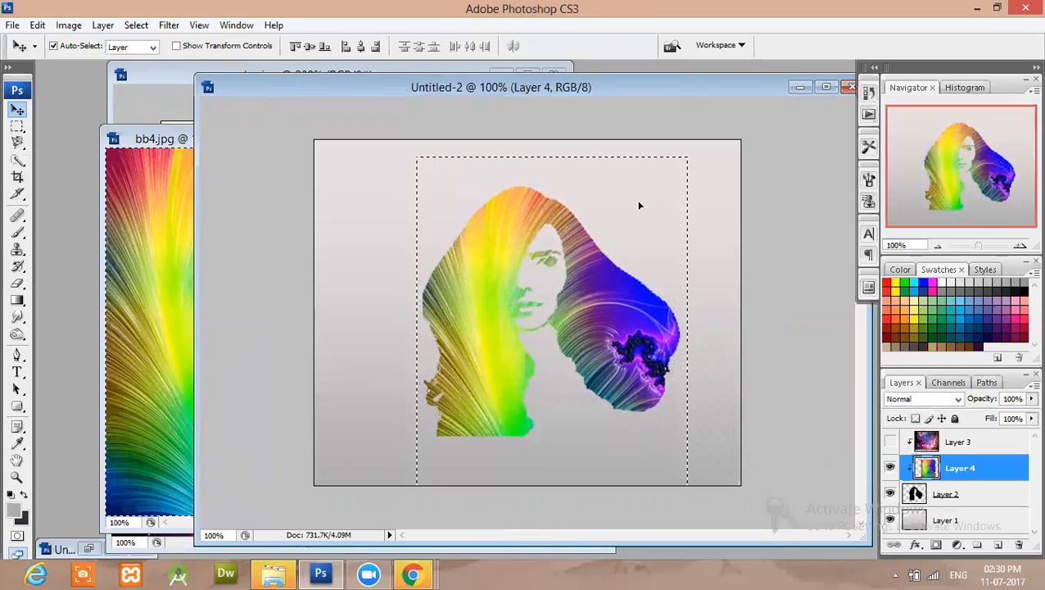
# Rotate the rainbow layer by -60.1 degrees within the silhouette.
pyautogui.hotkey('ctrl', 't')
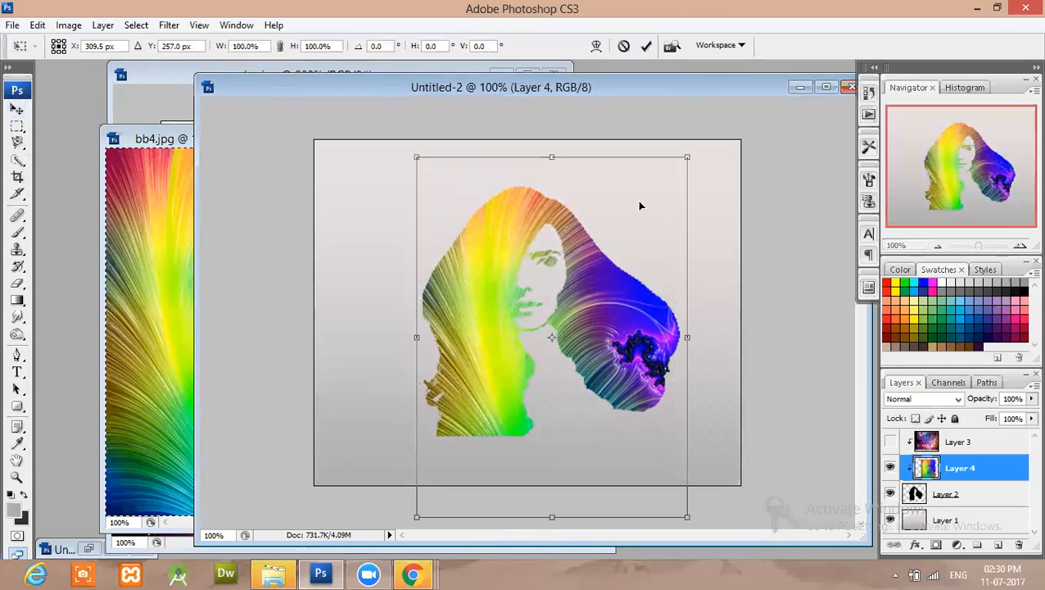
pyautogui.moveTo(709, 158); pyautogui.dragTo(463, 152)
pyautogui.press('Return')
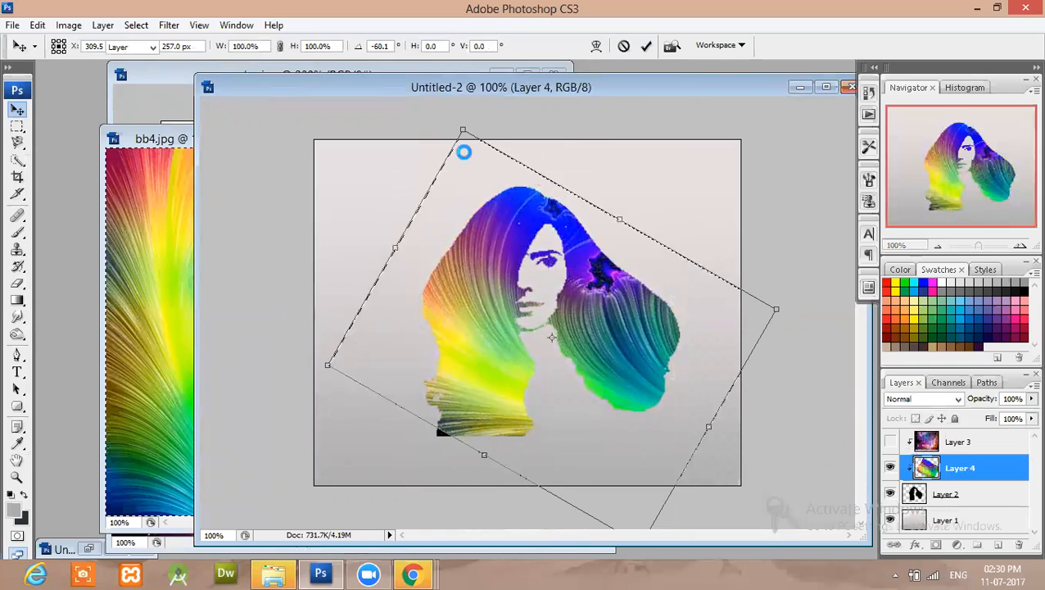
# Toggle the visibility of the galaxy and rainbow layers to compare the two silhouette fills, ending with only the rainbow shown.
pyautogui.click(891, 443)
pyautogui.click(890, 468)
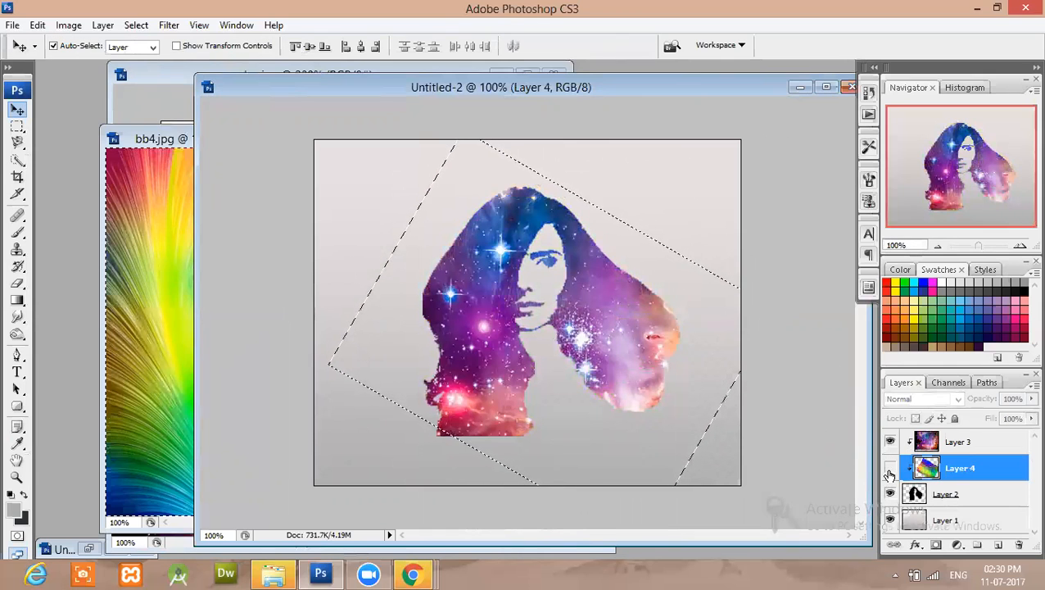
pyautogui.click(890, 442)
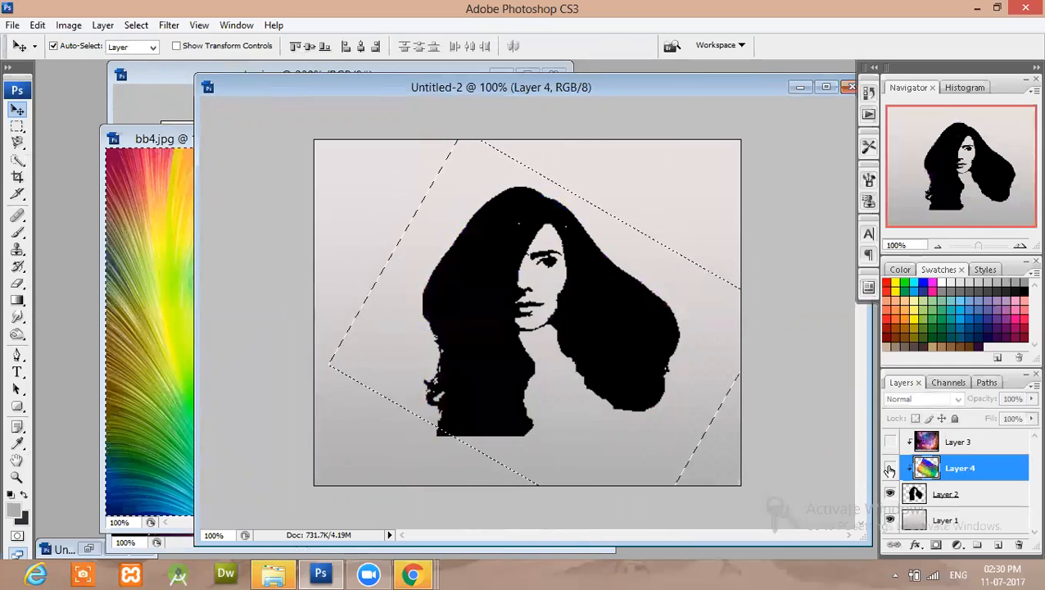
pyautogui.click(891, 468)
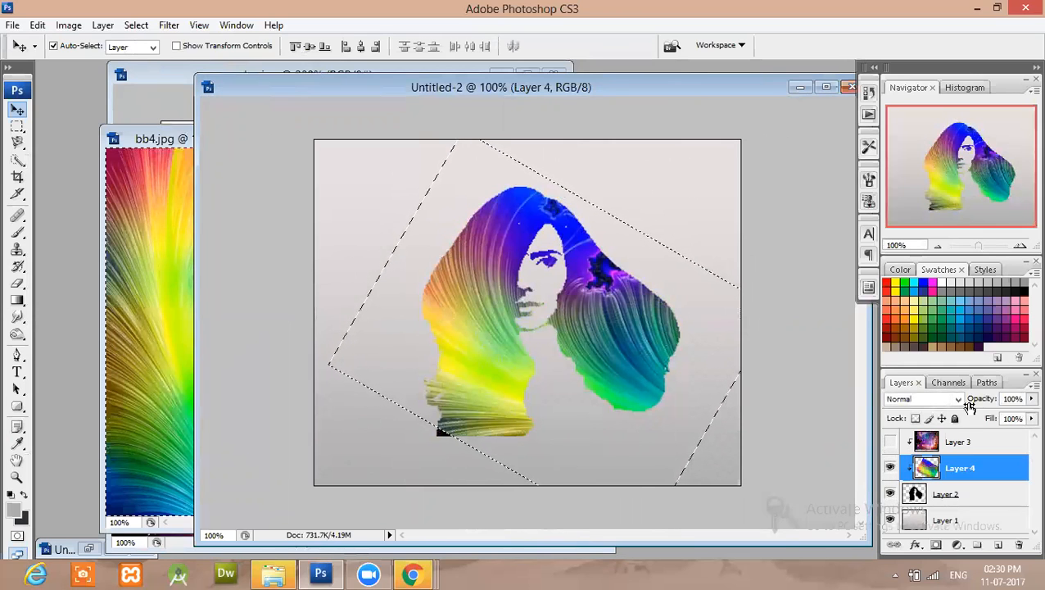